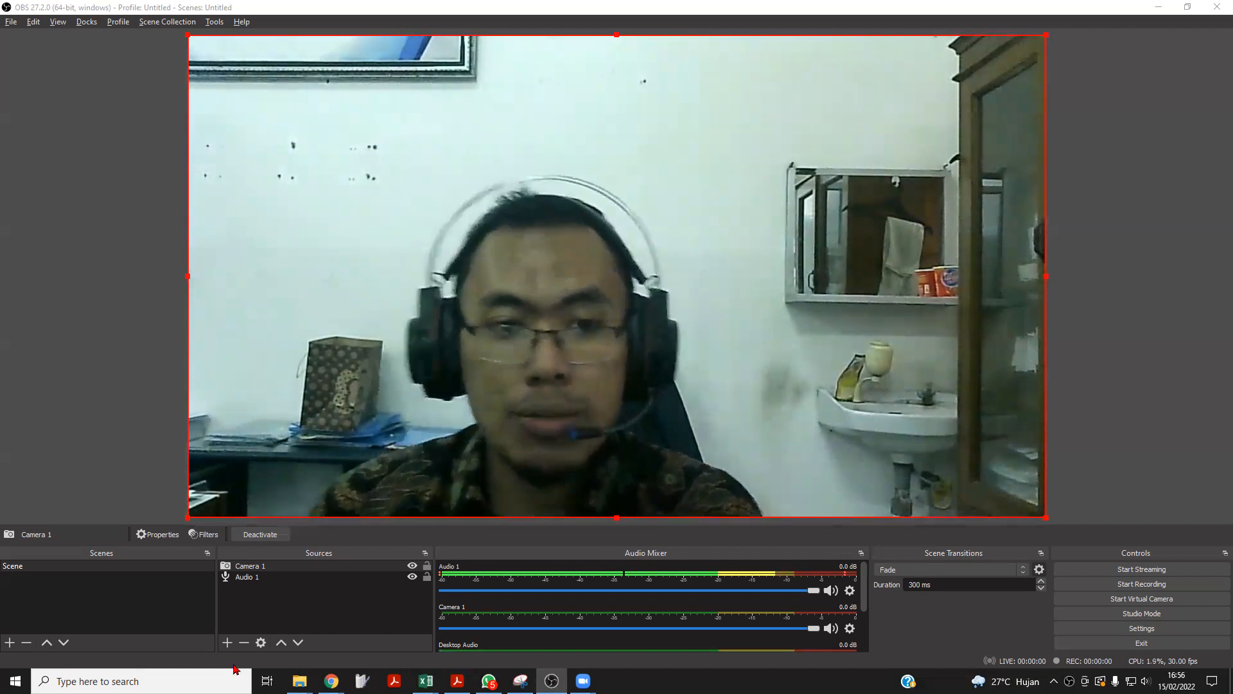
Add a new Display Capture source to the scene, keeping the default name and making the source visible.
click(227, 643)
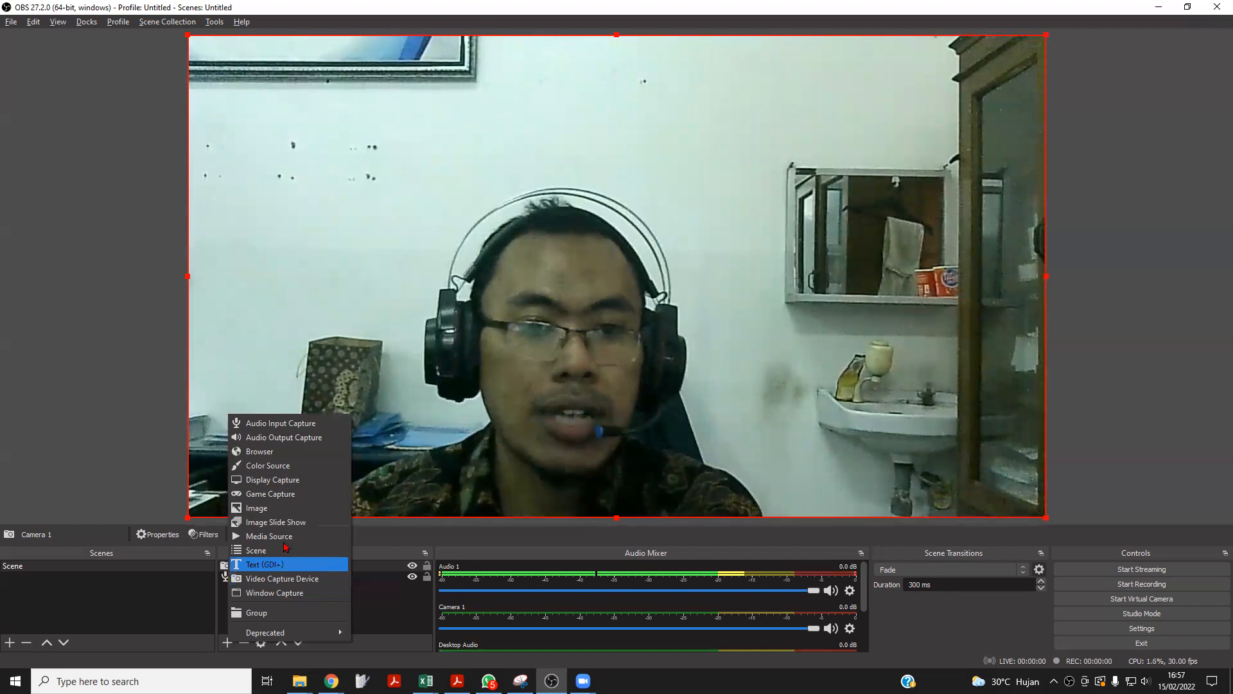
click(267, 488)
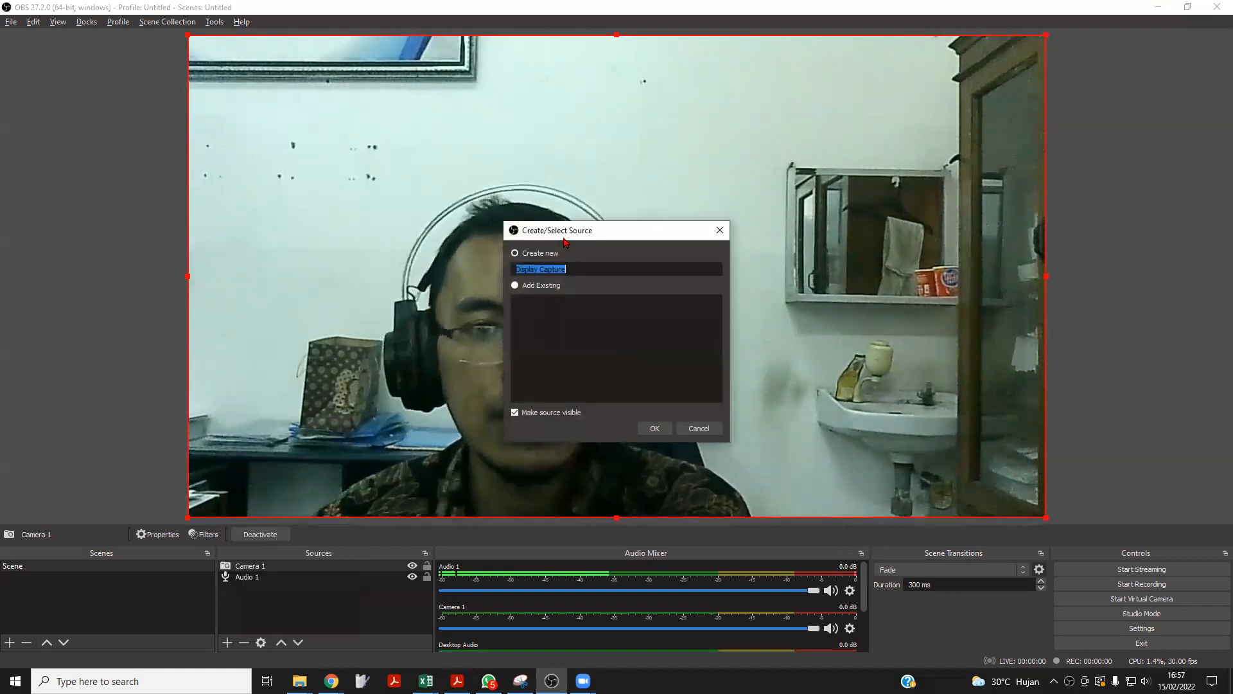
click(657, 435)
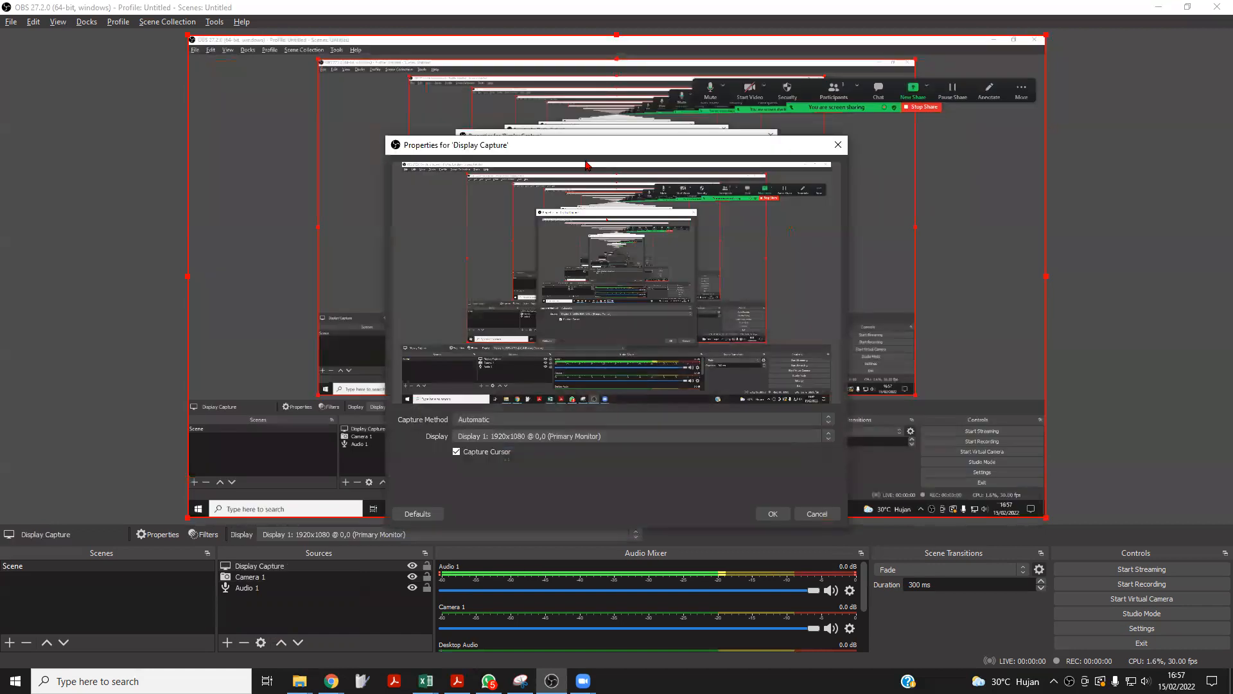
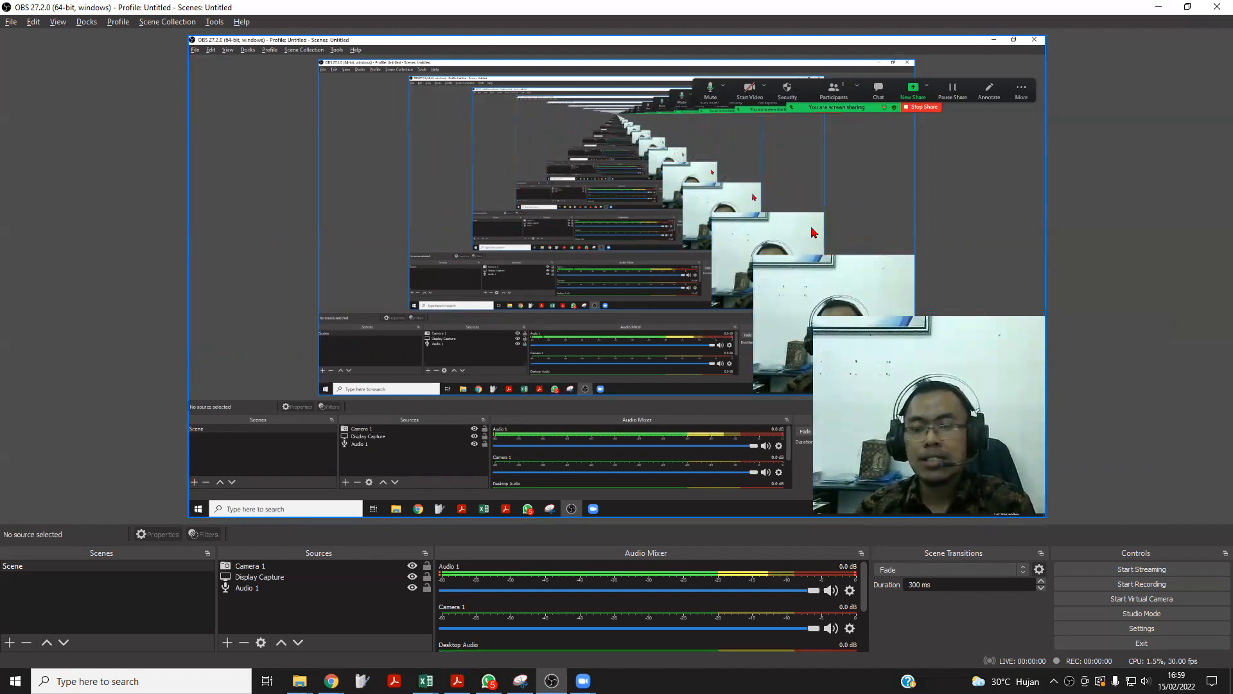
Switch to the Videos folder in File Explorer to view it, and return to OBS.
key(alt+Tab)
key(alt+Tab)
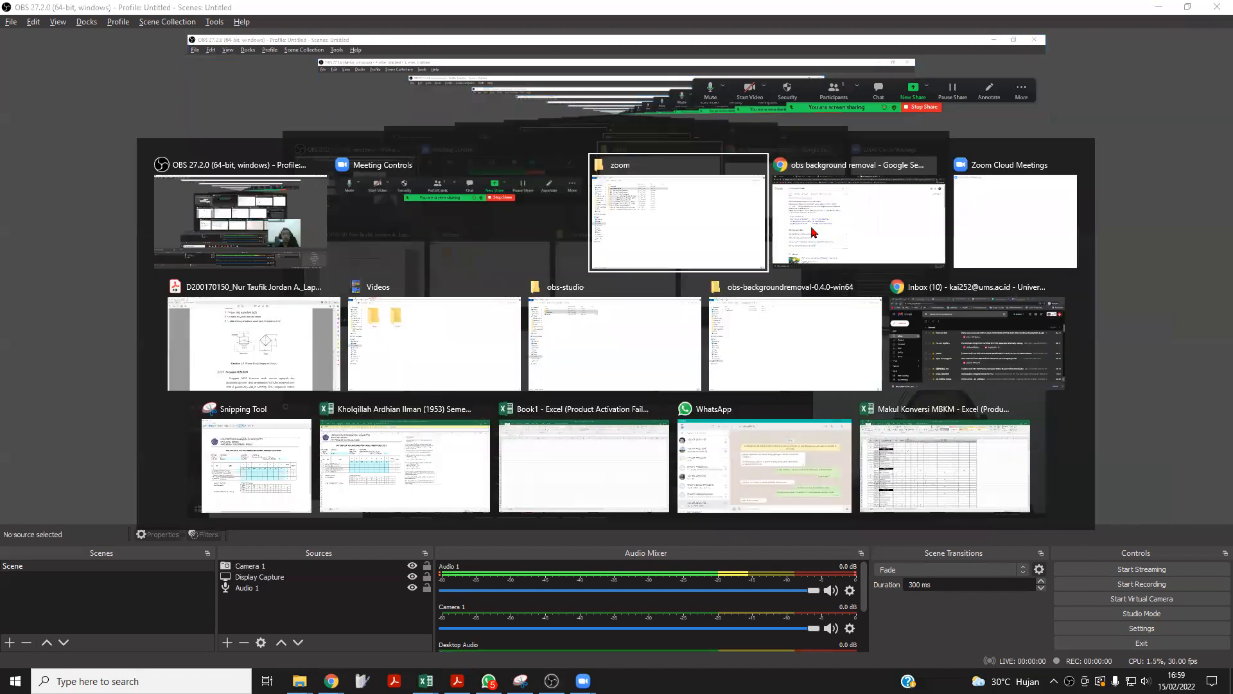
key(alt+Tab)
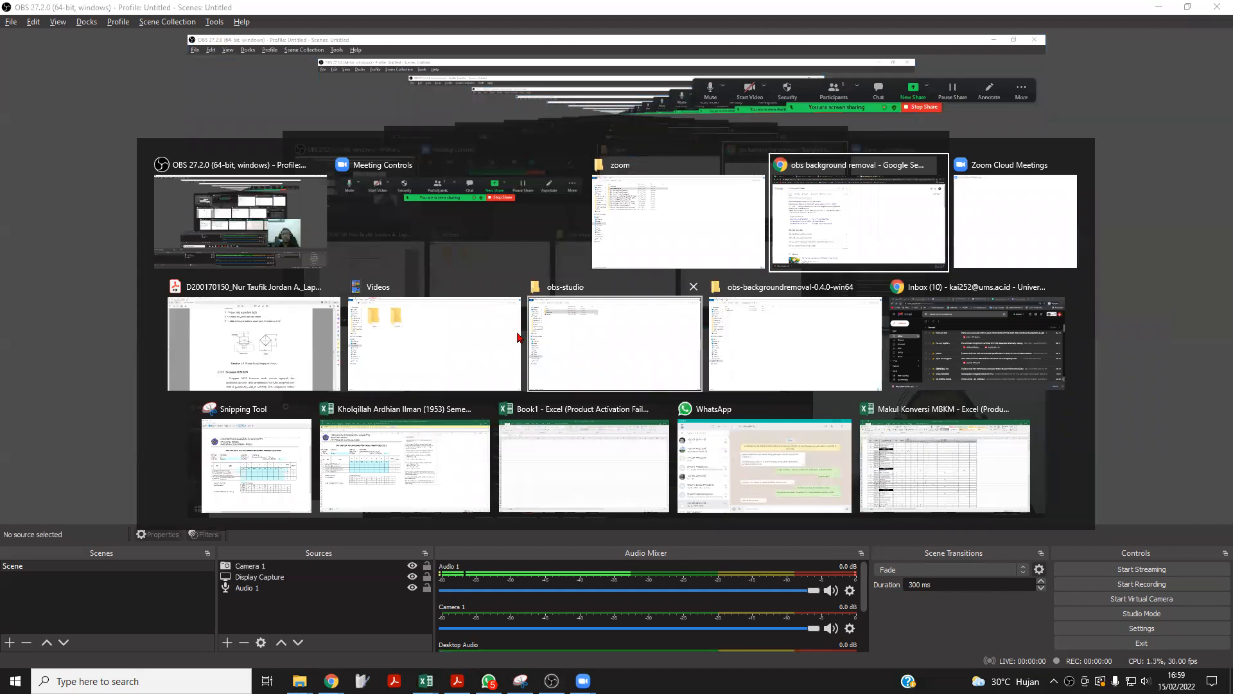
click(479, 344)
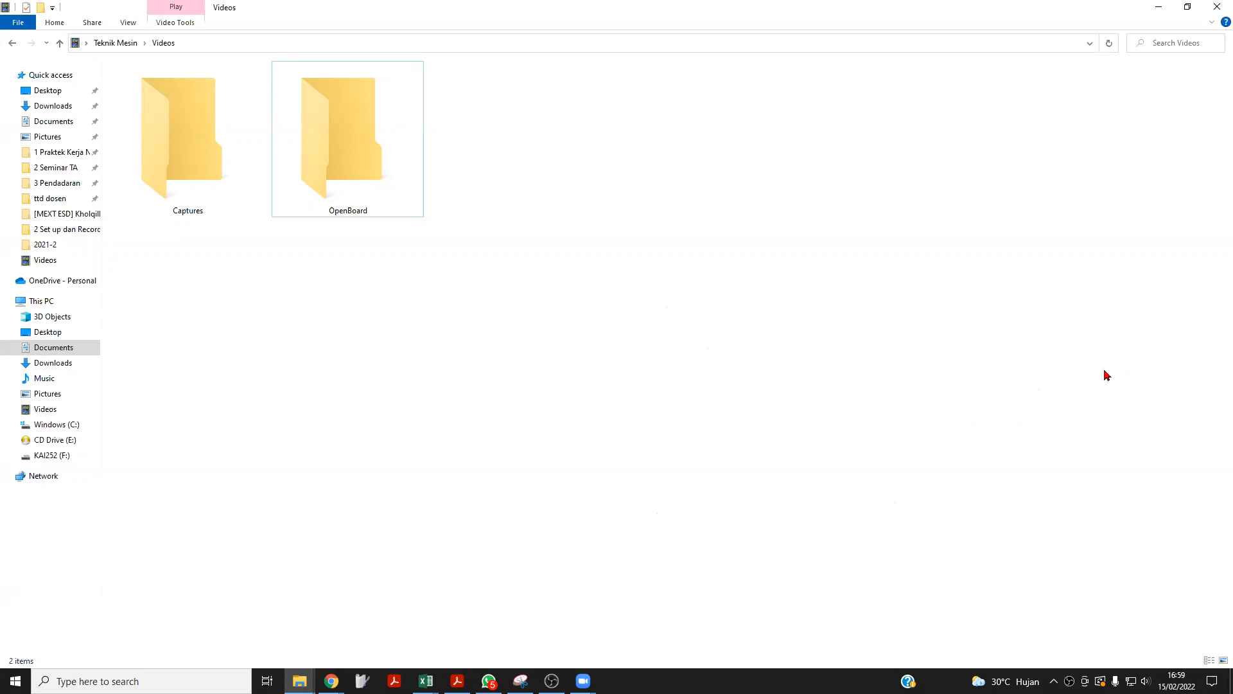
key(alt+Tab)
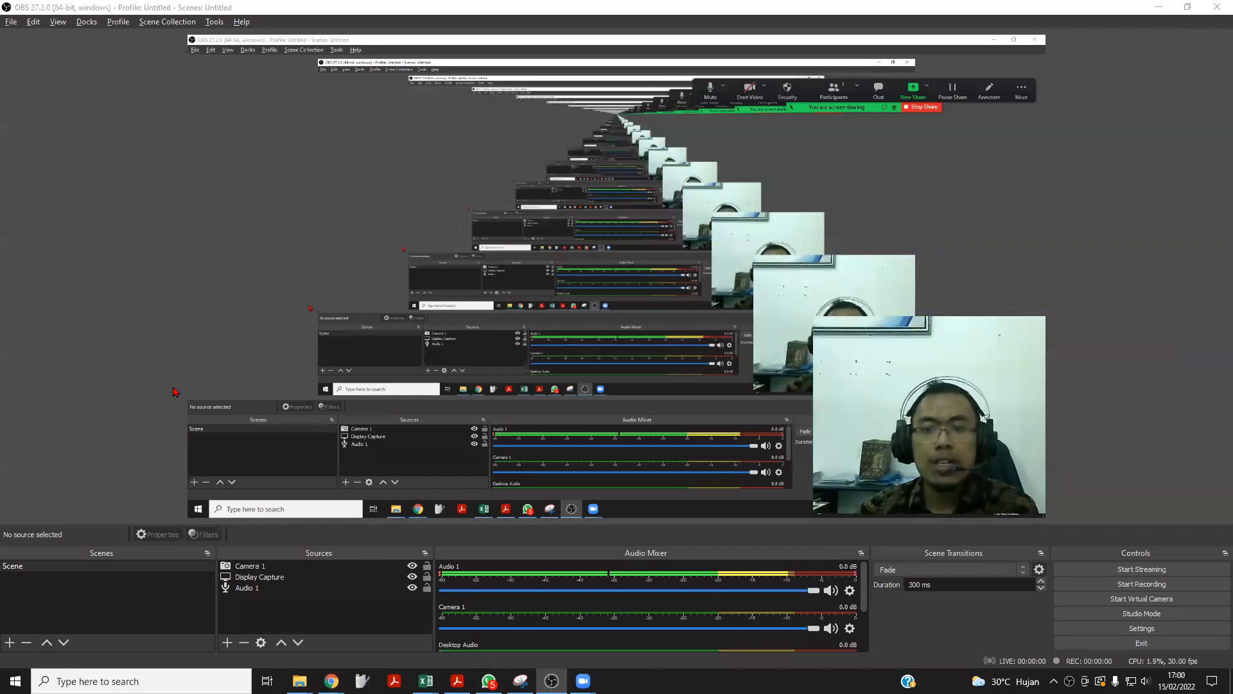
Switch to Chrome and open the download page of the Background Removal - Portrait Segmentation plugin from the "obs background removal" search results.
key(alt+Tab)
key(alt+Tab)
key(alt+Tab)
key(alt+Tab)
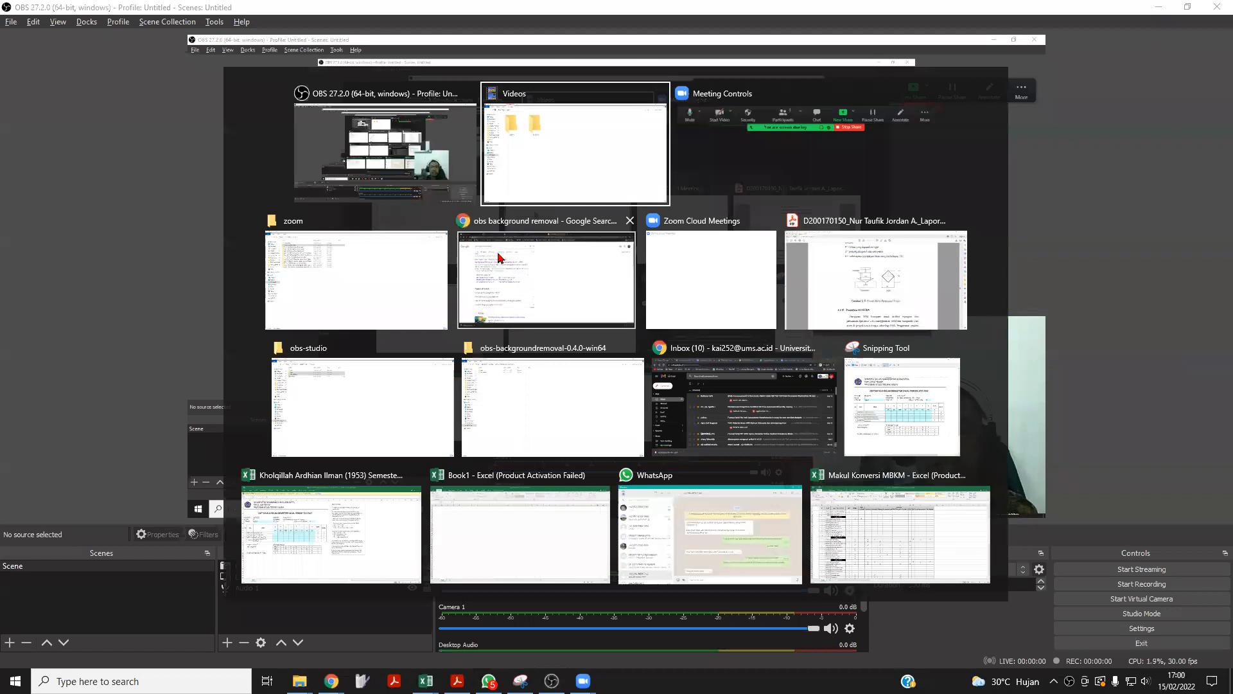
drag(232, 109, 114, 111)
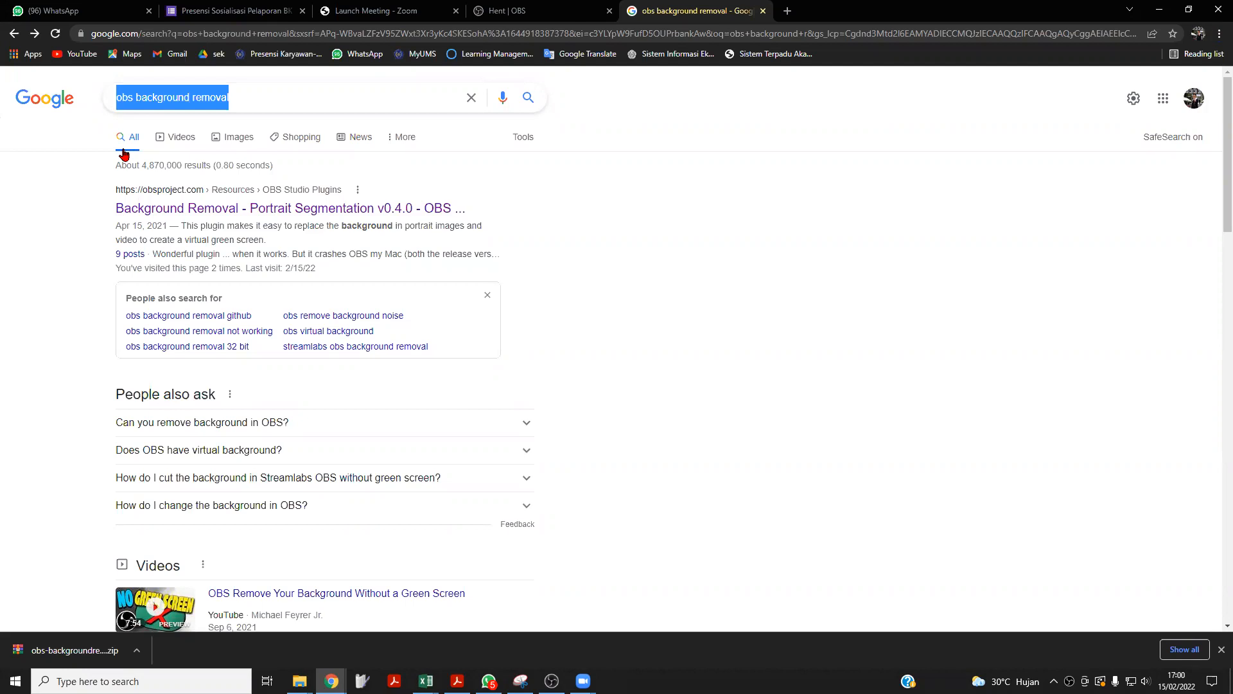
click(179, 216)
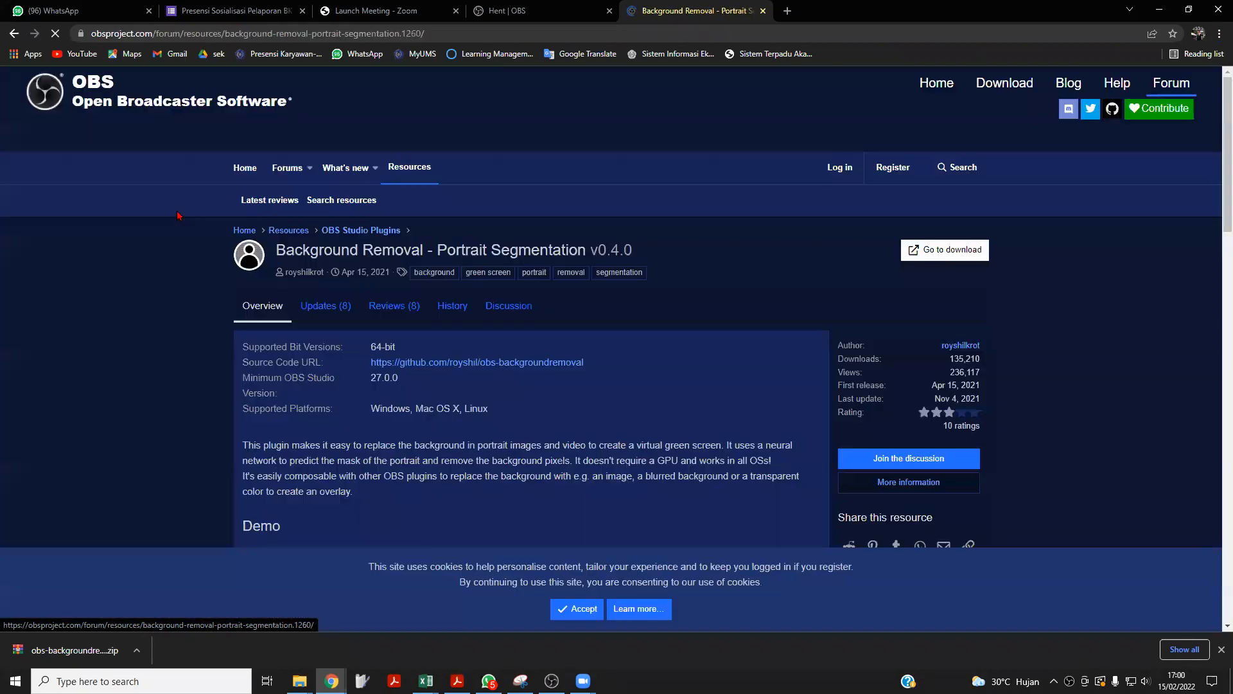
click(939, 254)
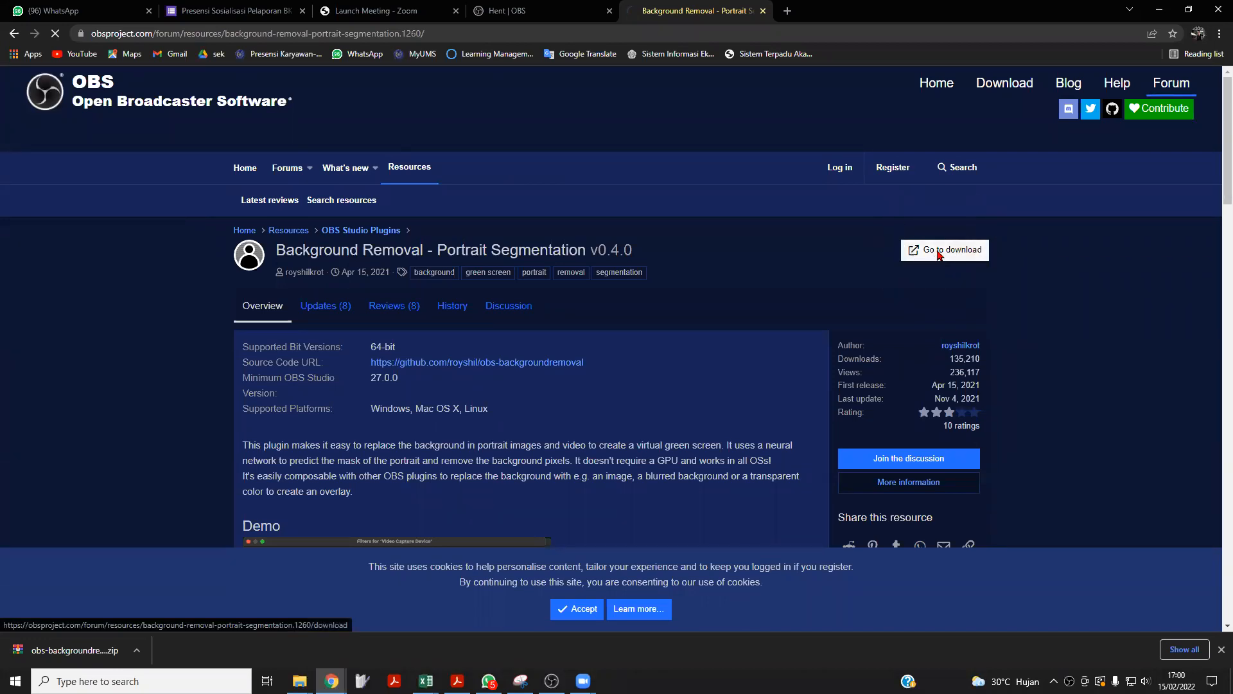
Try to download obs-backgroundremoval-0.4.0-win64.zip from the v0.4.0 release assets, cancelling the save.
scroll(269, 234, down, 9)
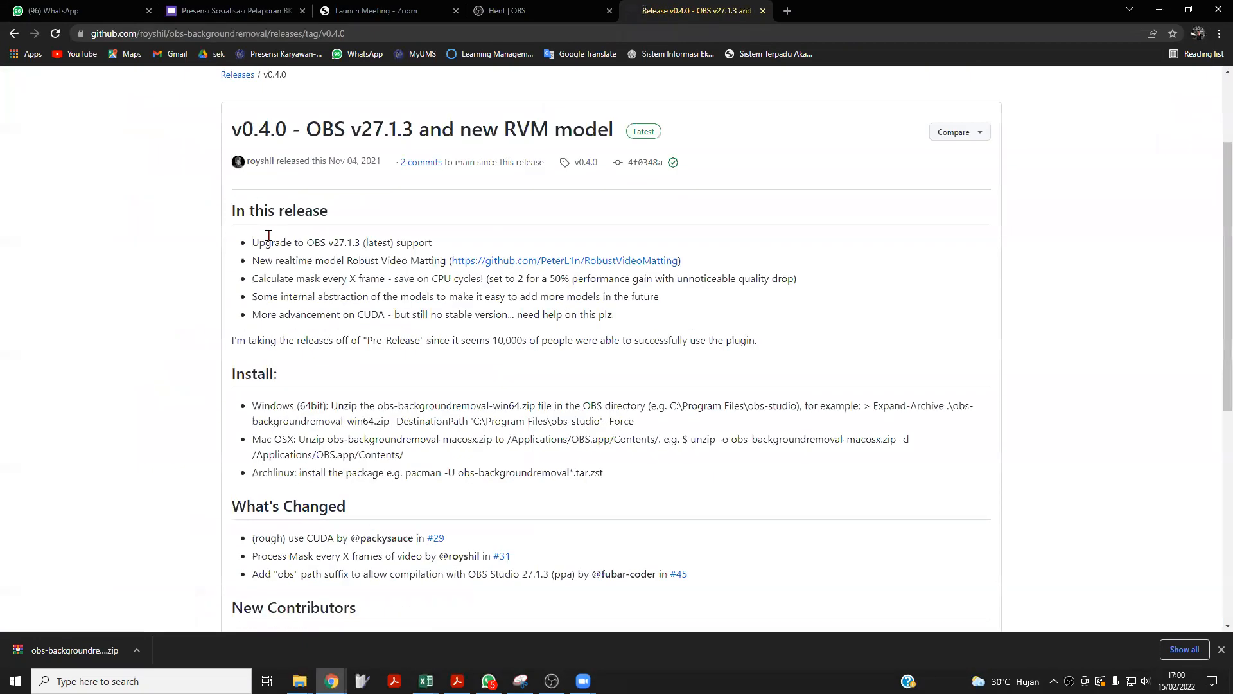
drag(468, 418, 242, 413)
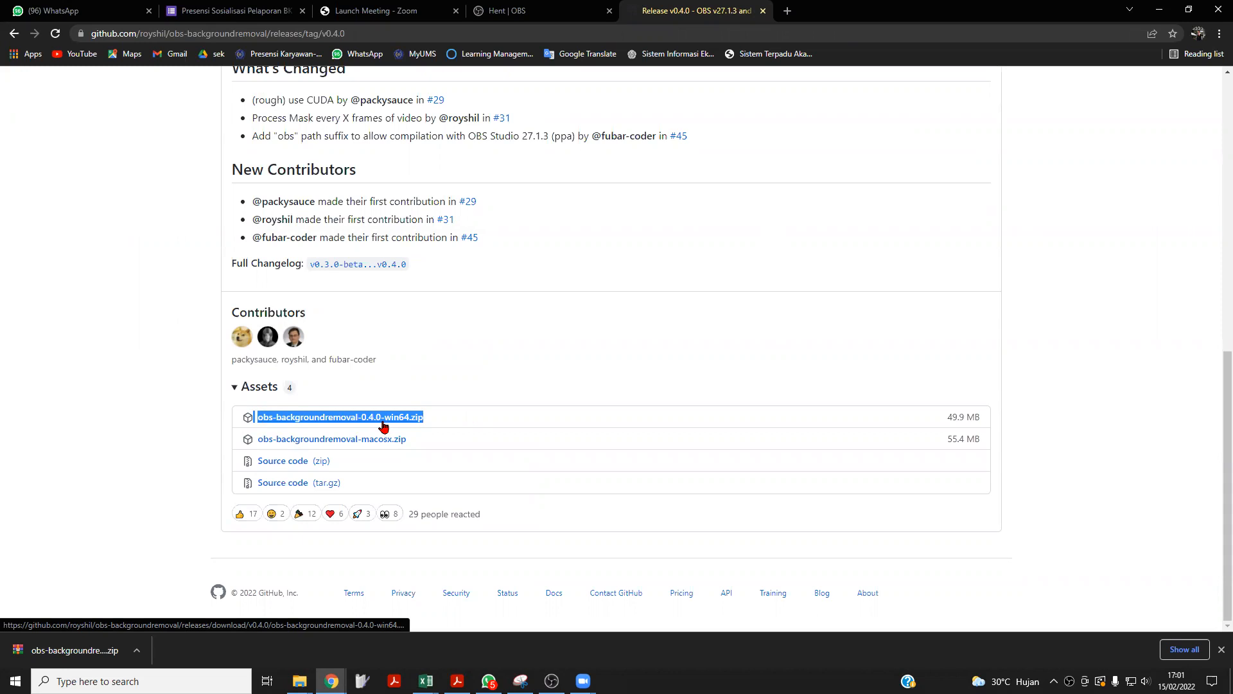
click(382, 422)
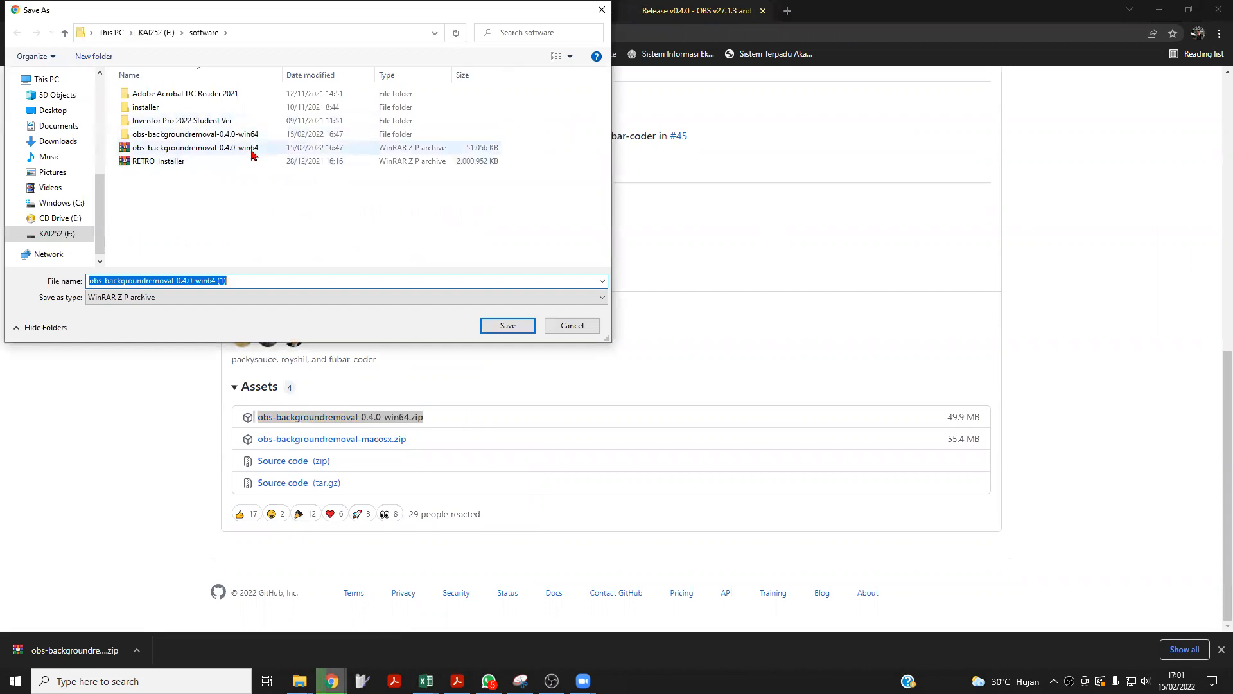
click(219, 156)
key(Escape)
Switch to File Explorer and extract the obs-backgroundremoval-0.4.0-win64 ZIP archive in the software folder to a folder of the same name.
click(300, 681)
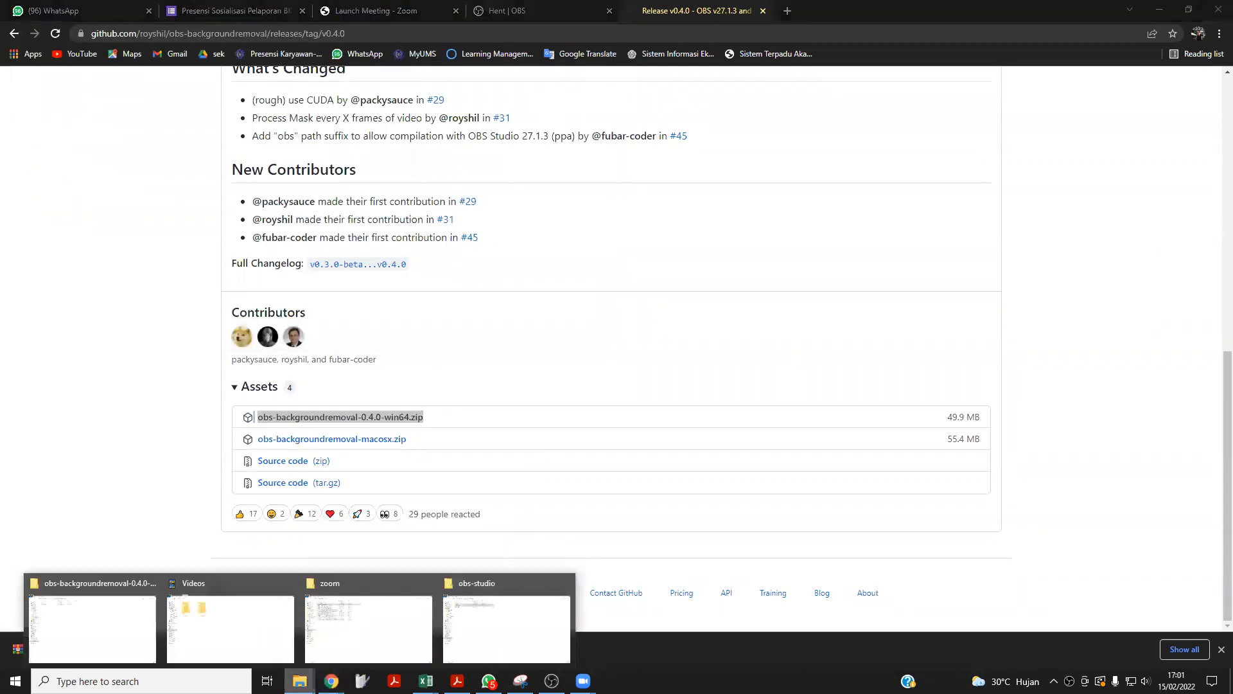
click(129, 616)
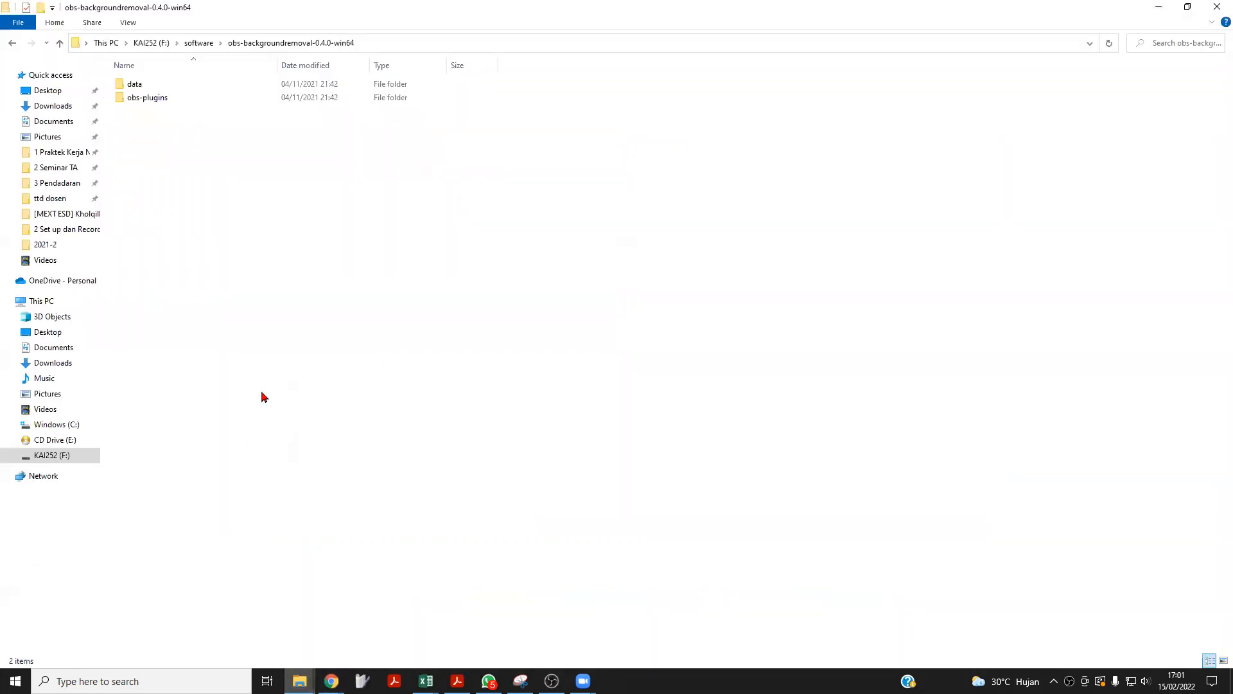
click(59, 45)
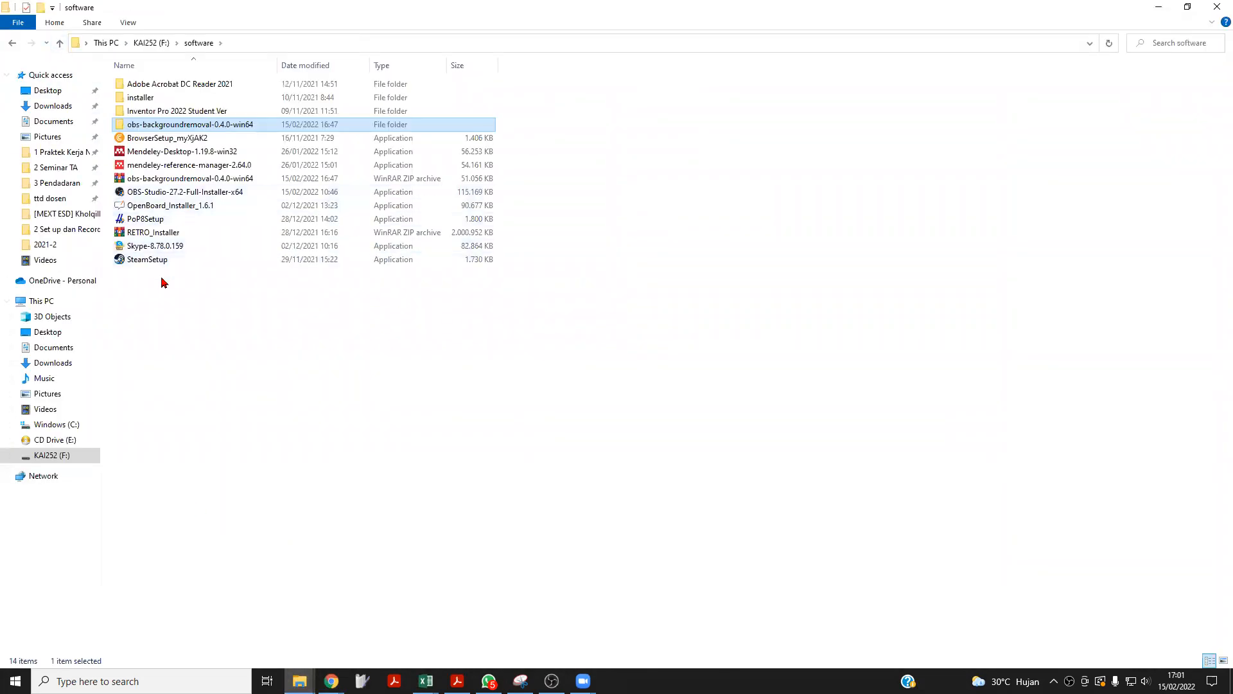
click(175, 178)
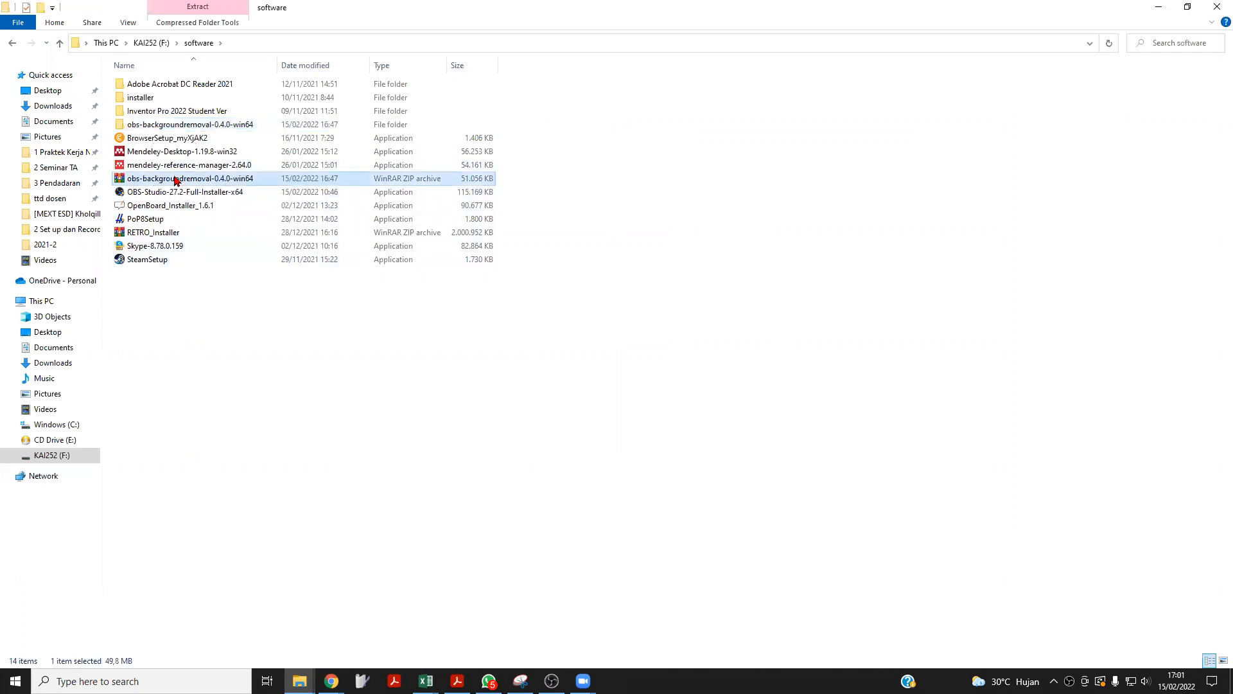
right_click(175, 180)
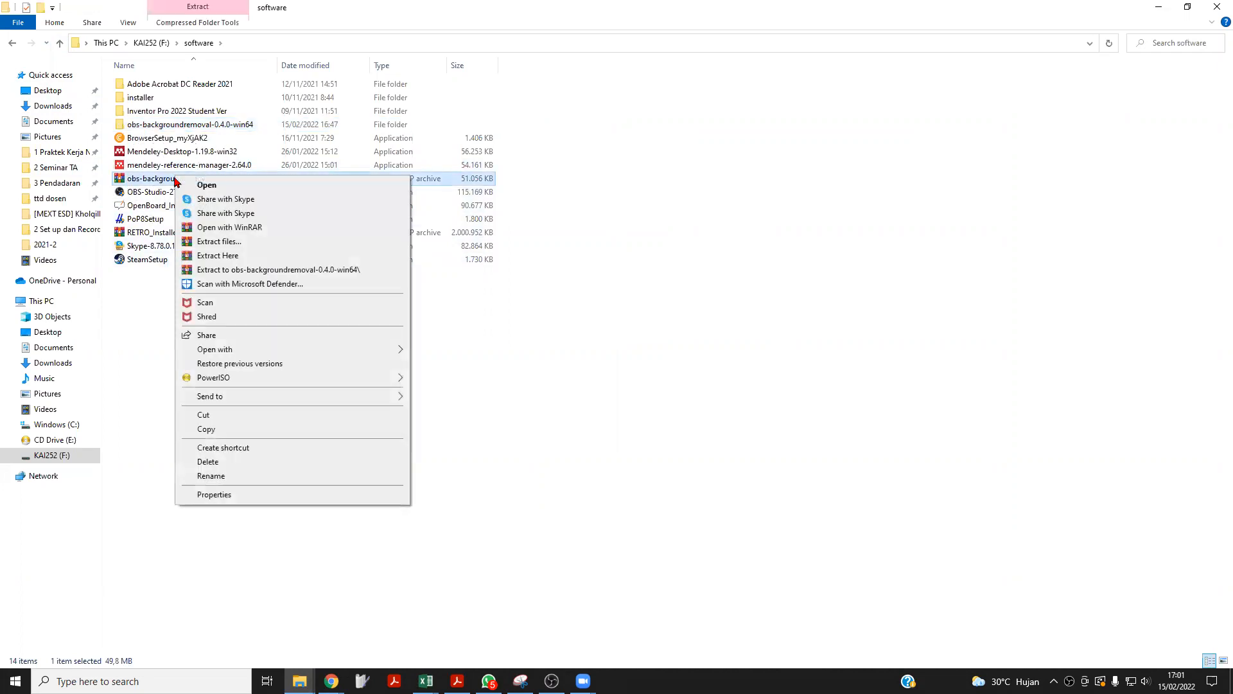
click(211, 270)
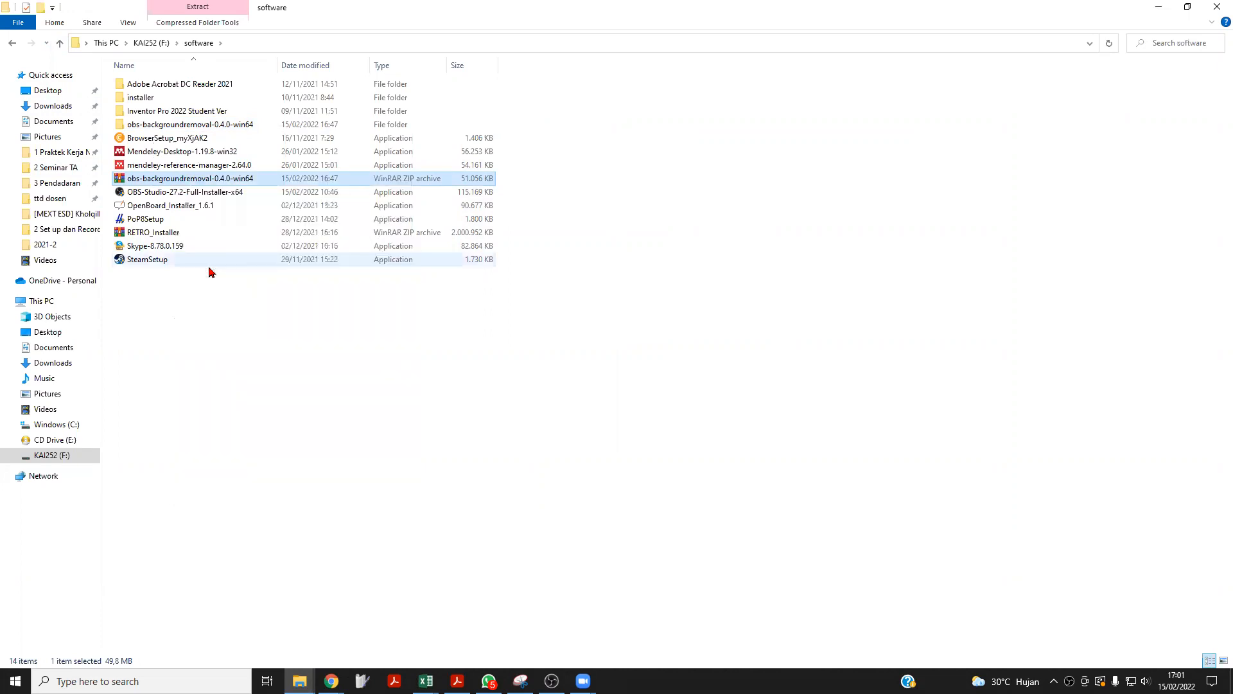
Copy the data and obs-plugins folders from the extracted obs-backgroundremoval-0.4.0-win64 folder.
double_click(161, 128)
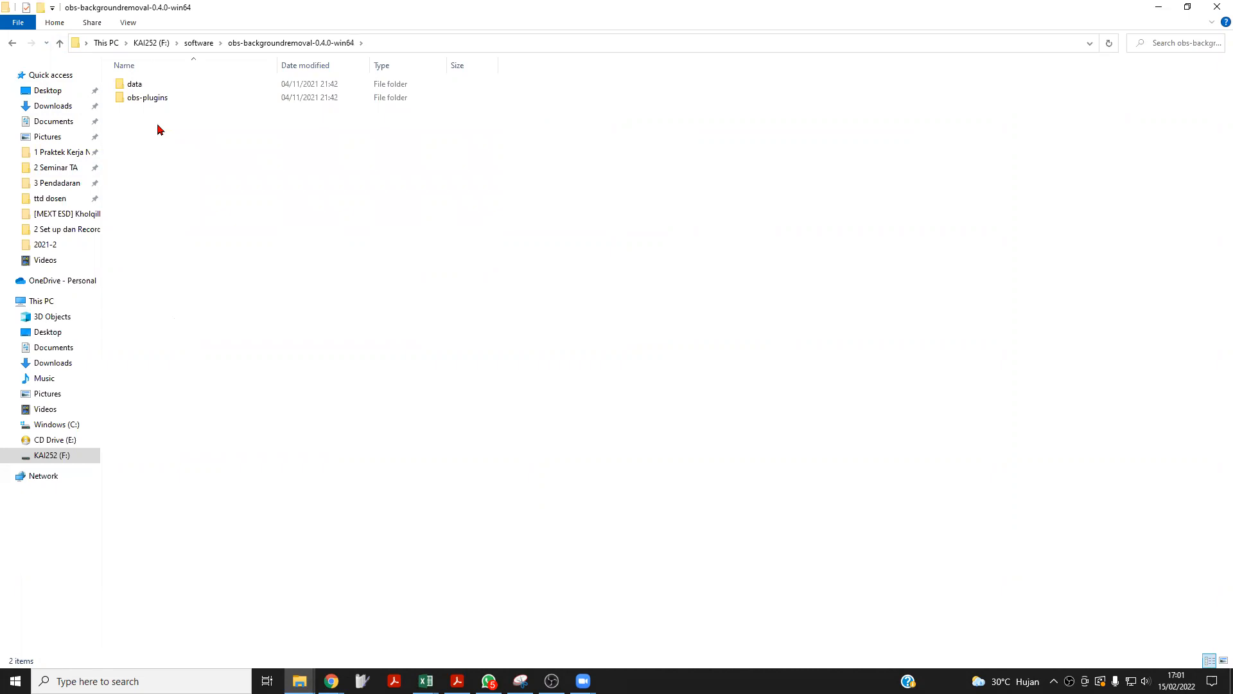
click(59, 43)
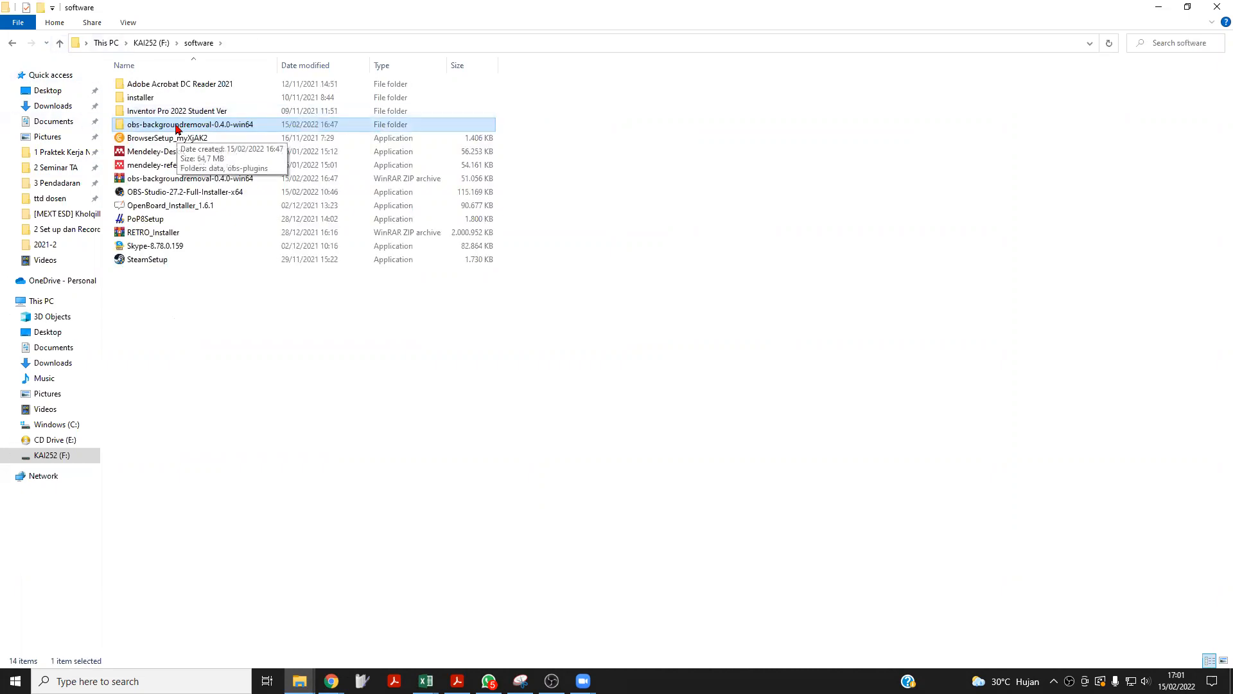
double_click(177, 127)
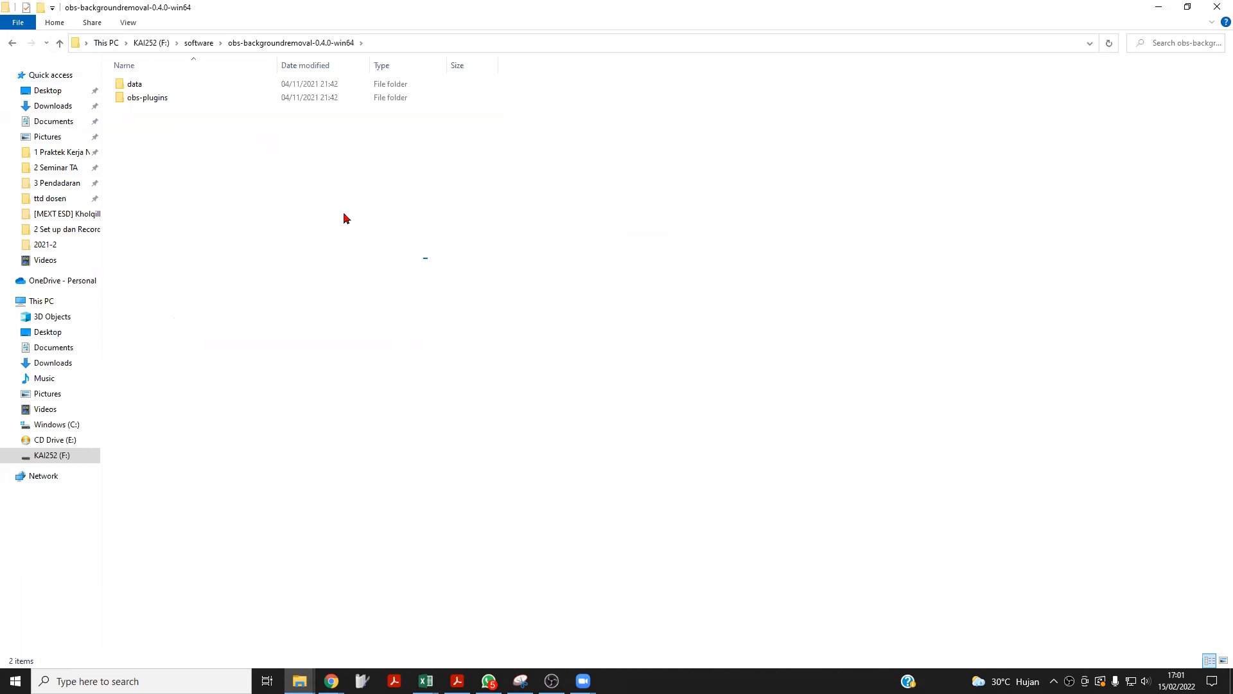
key(ctrl+a)
right_click(140, 93)
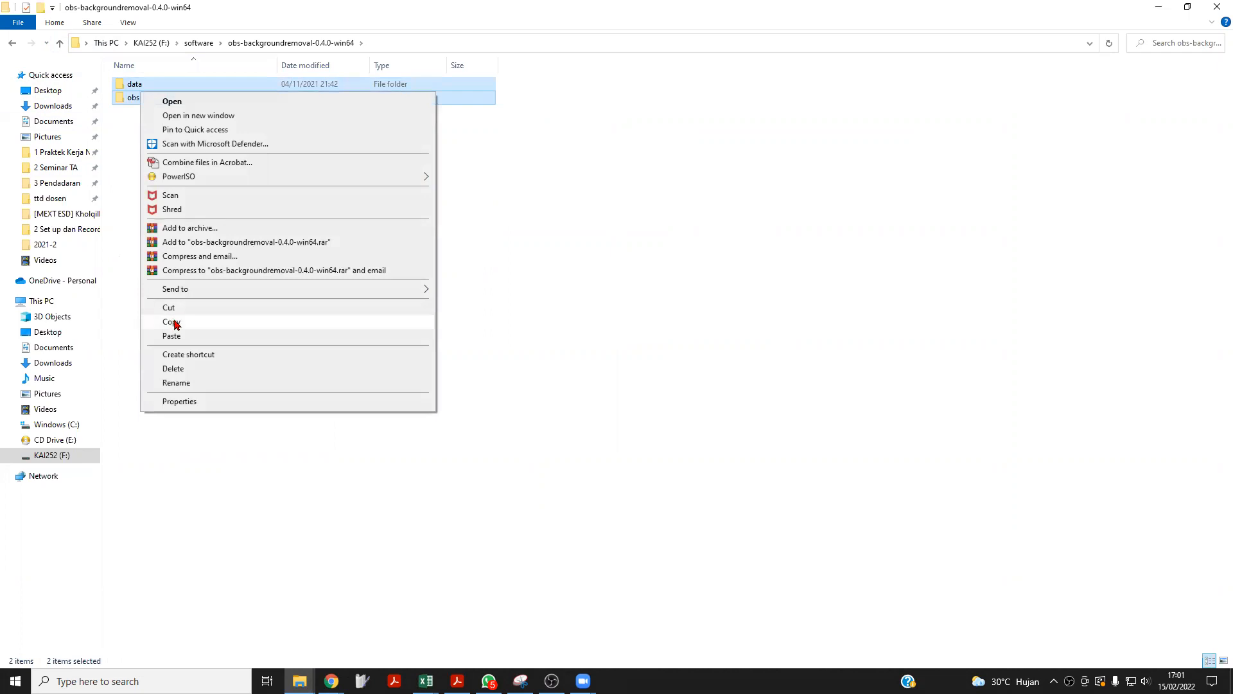
click(172, 322)
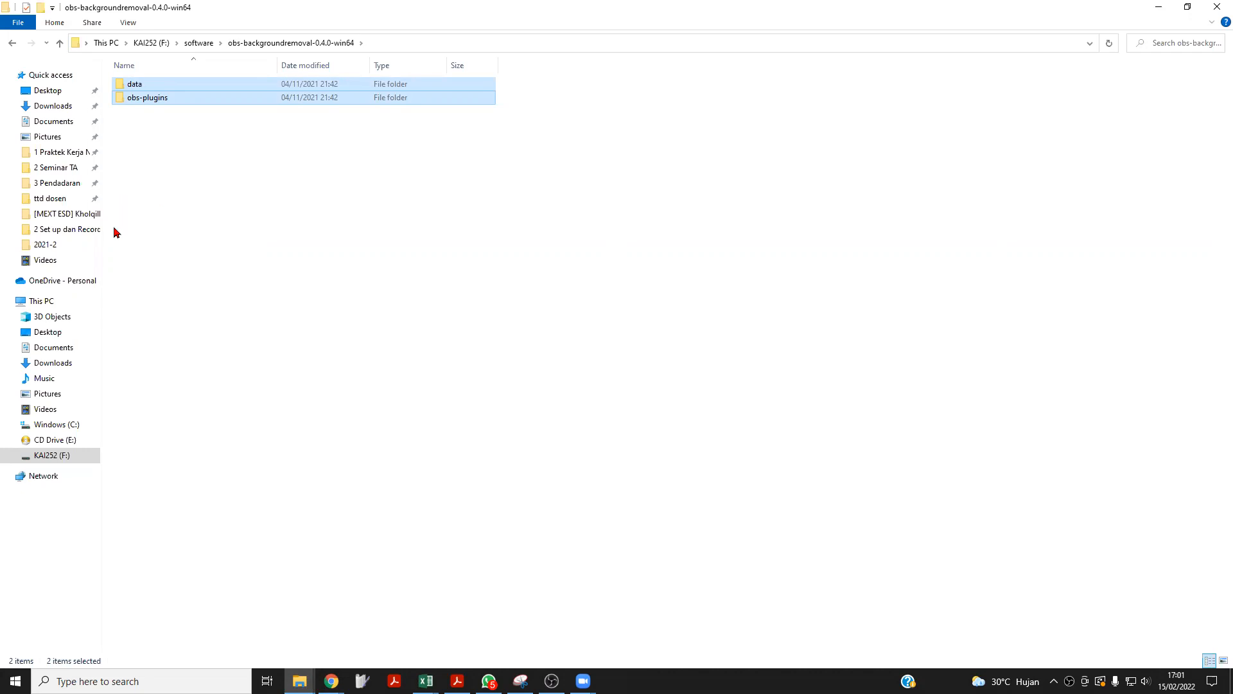
Try to paste the copied plugin folders into C:\Program Files\obs-studio, cancelling the replacement of existing files.
click(63, 432)
double_click(174, 139)
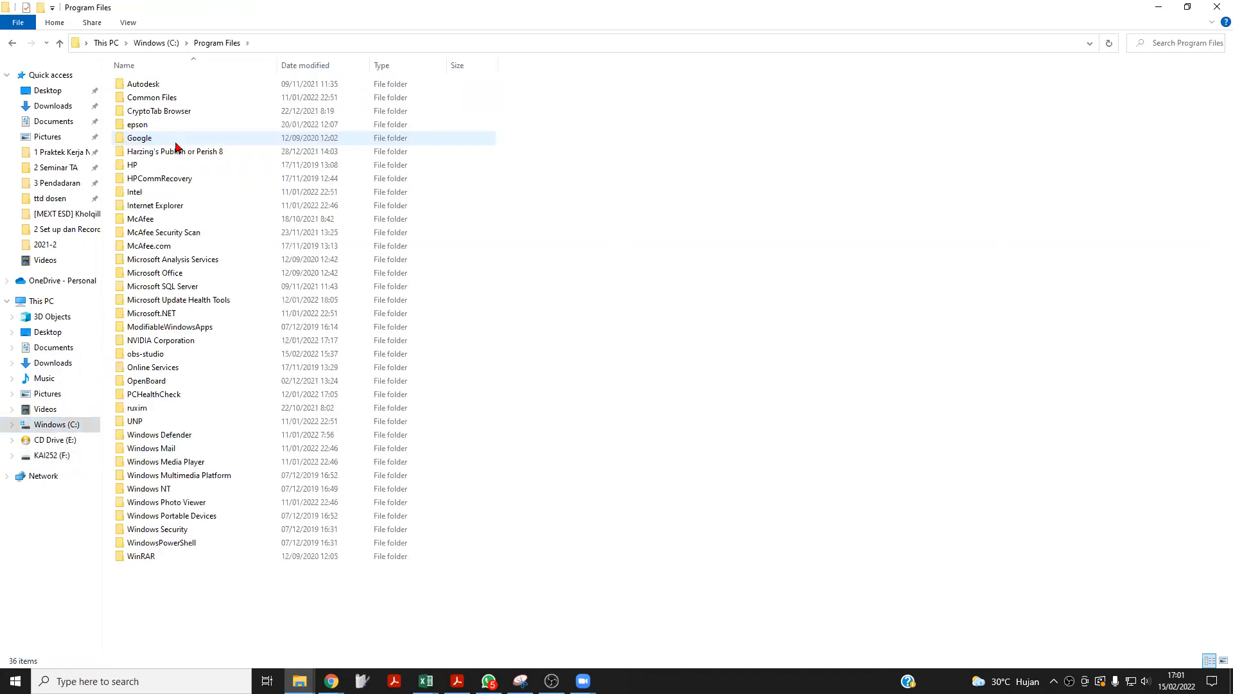
double_click(149, 357)
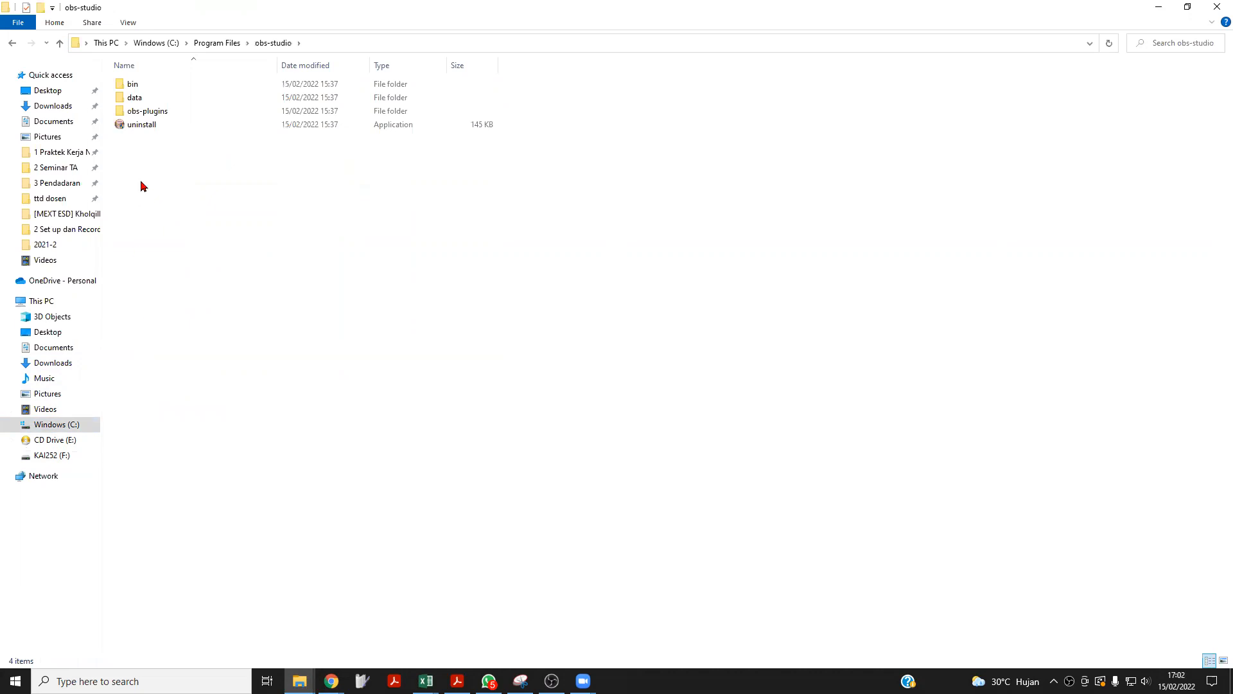
right_click(136, 197)
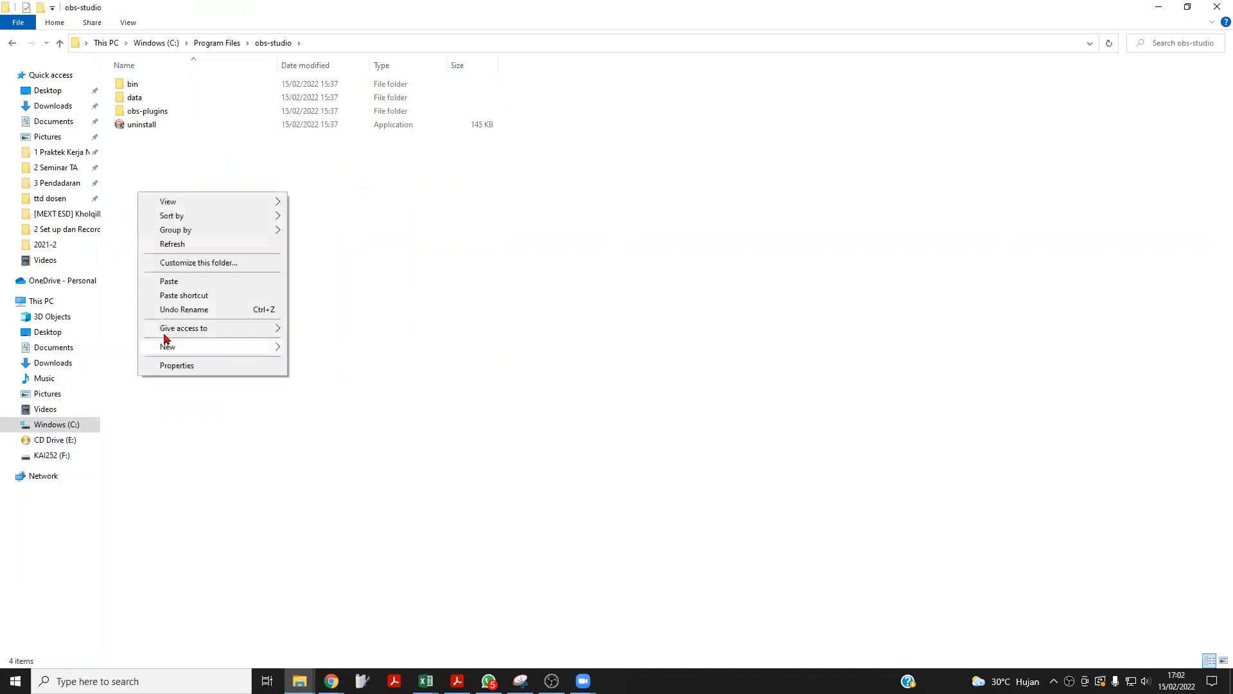
click(169, 282)
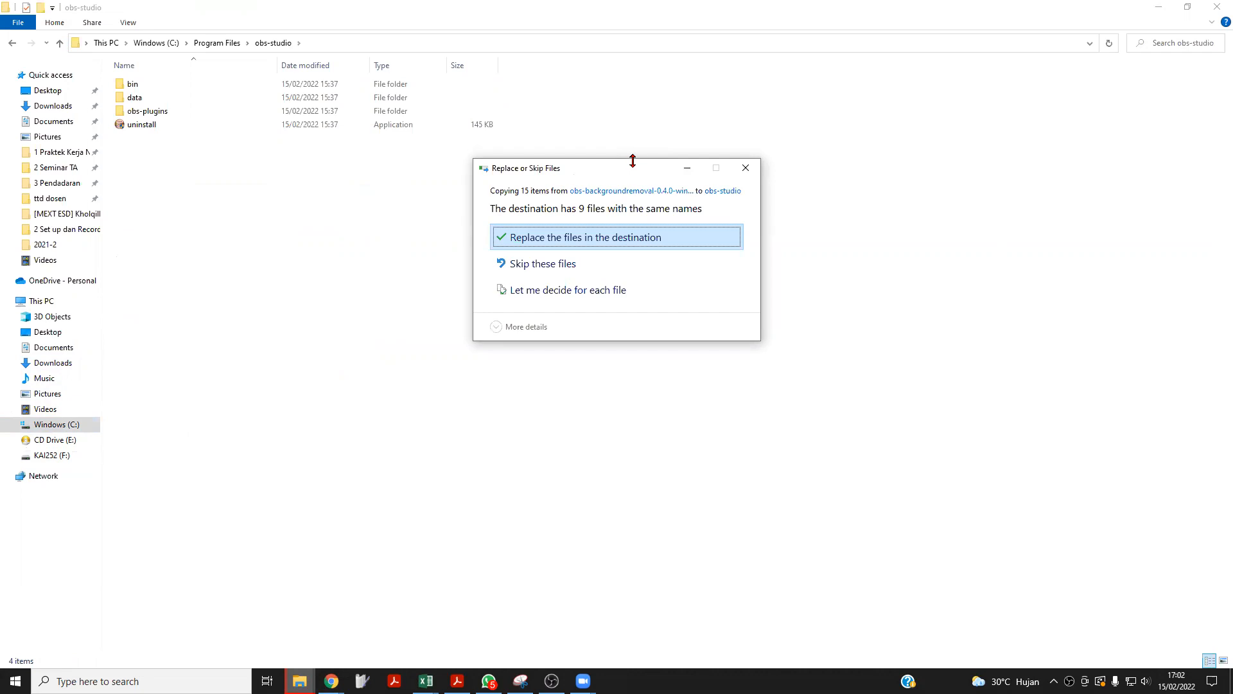
click(745, 167)
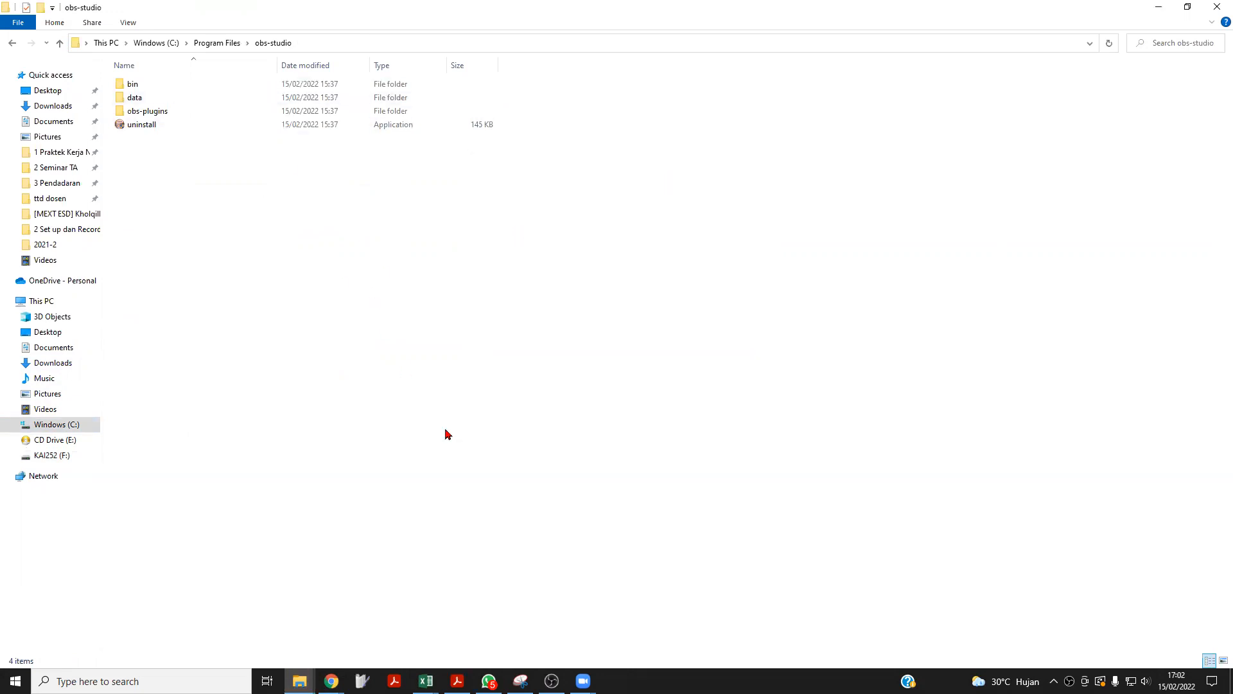
Switch back to OBS and check the Camera 1 image in the scene preview.
click(552, 681)
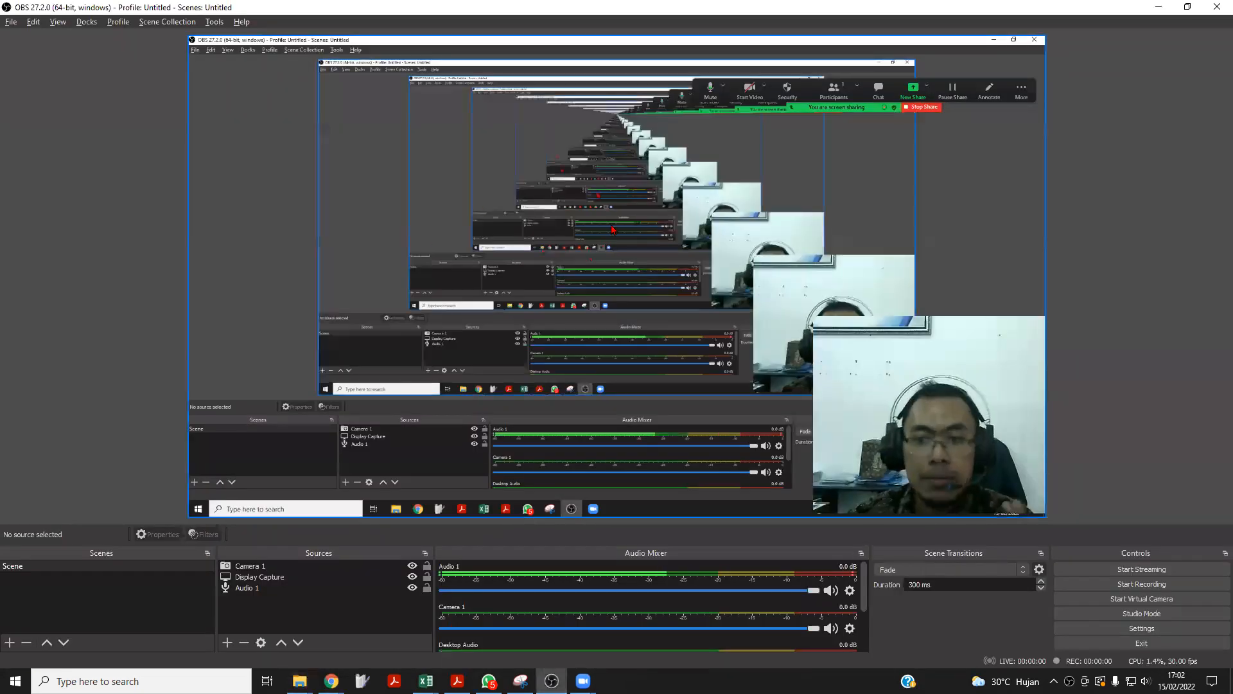
click(936, 360)
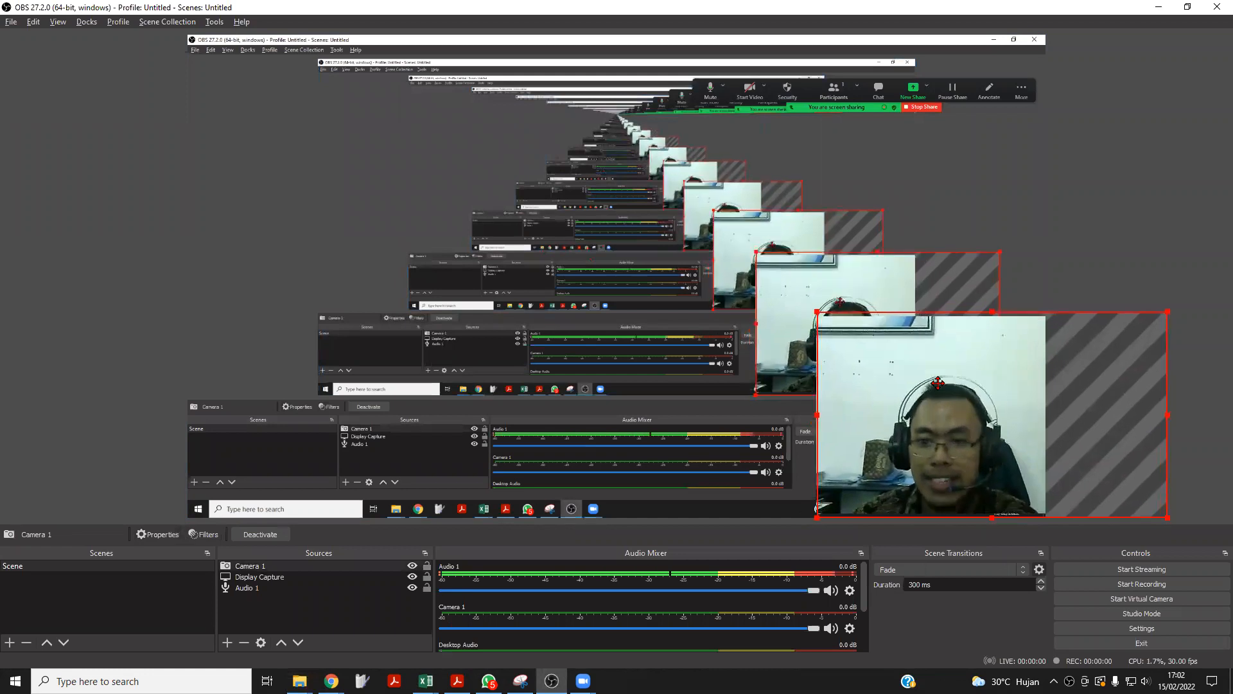
click(110, 280)
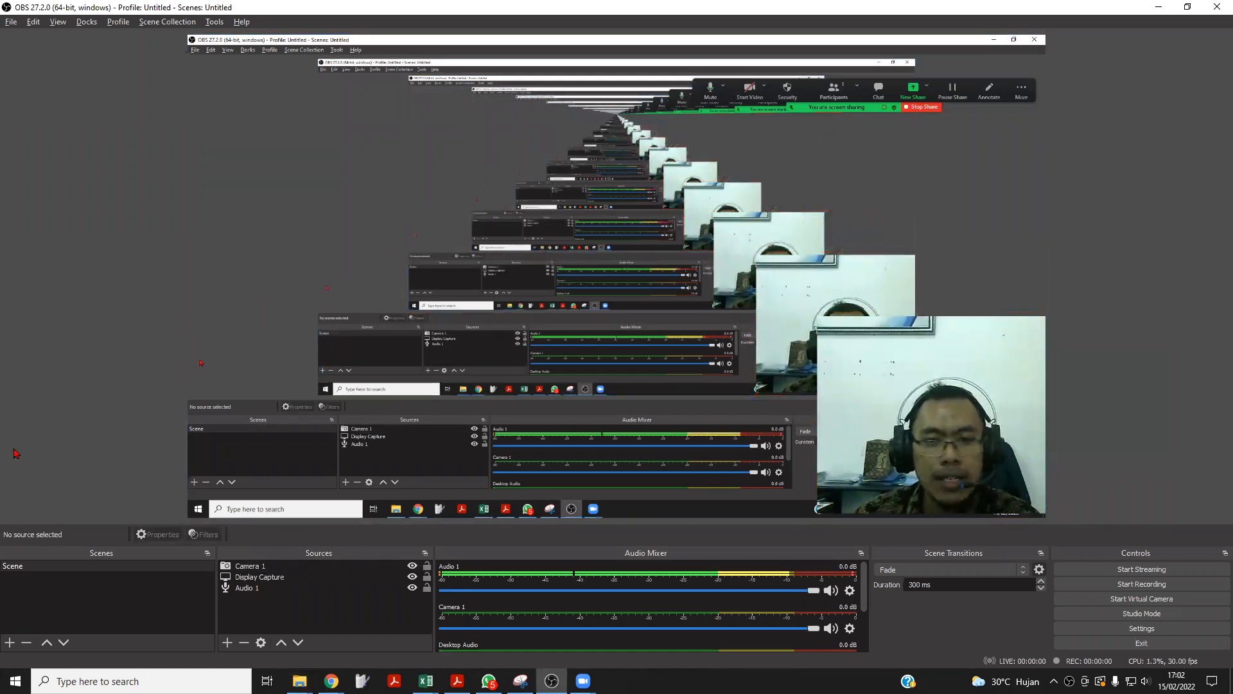
click(947, 388)
click(88, 418)
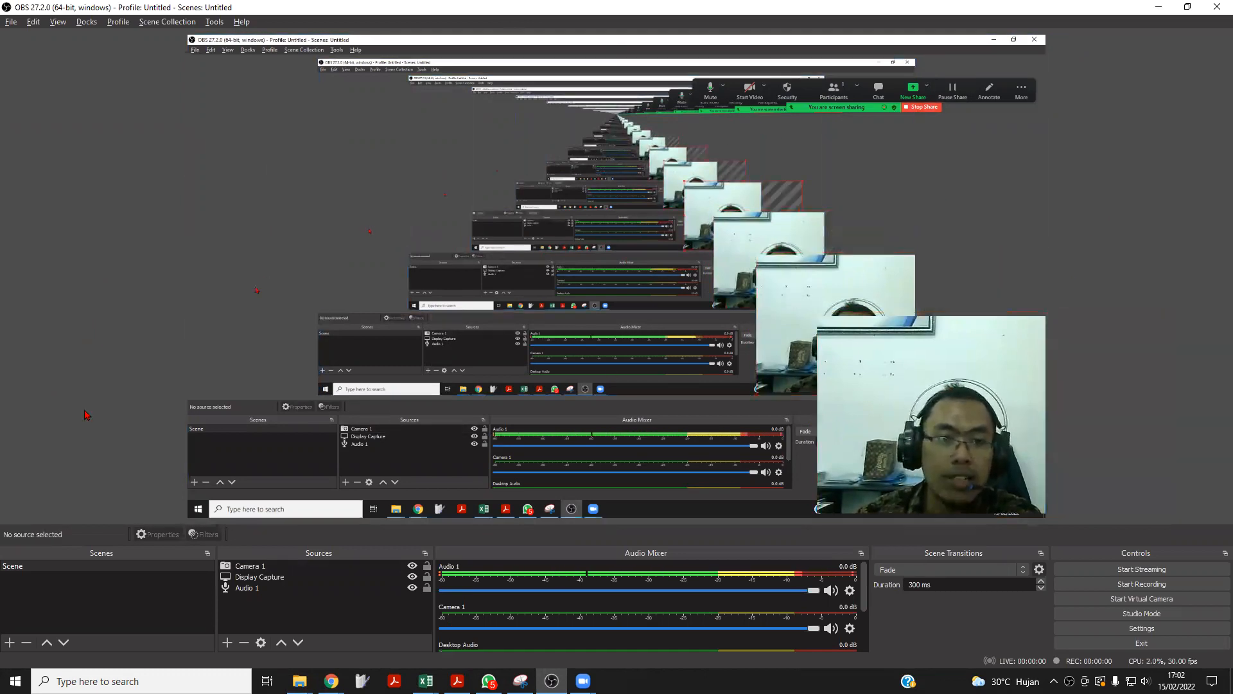
Add a Background Removal audio/video filter to Camera 1 under its default name, try a lower Threshold and set it back to 0.50.
right_click(248, 566)
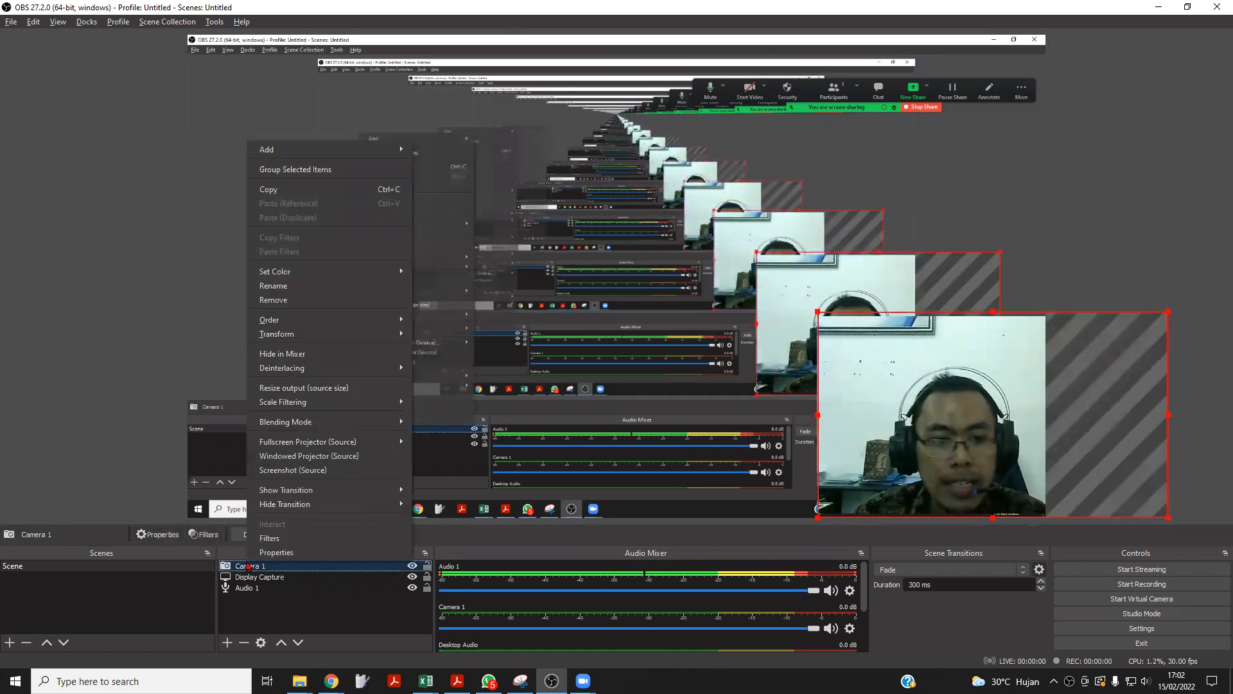
click(272, 541)
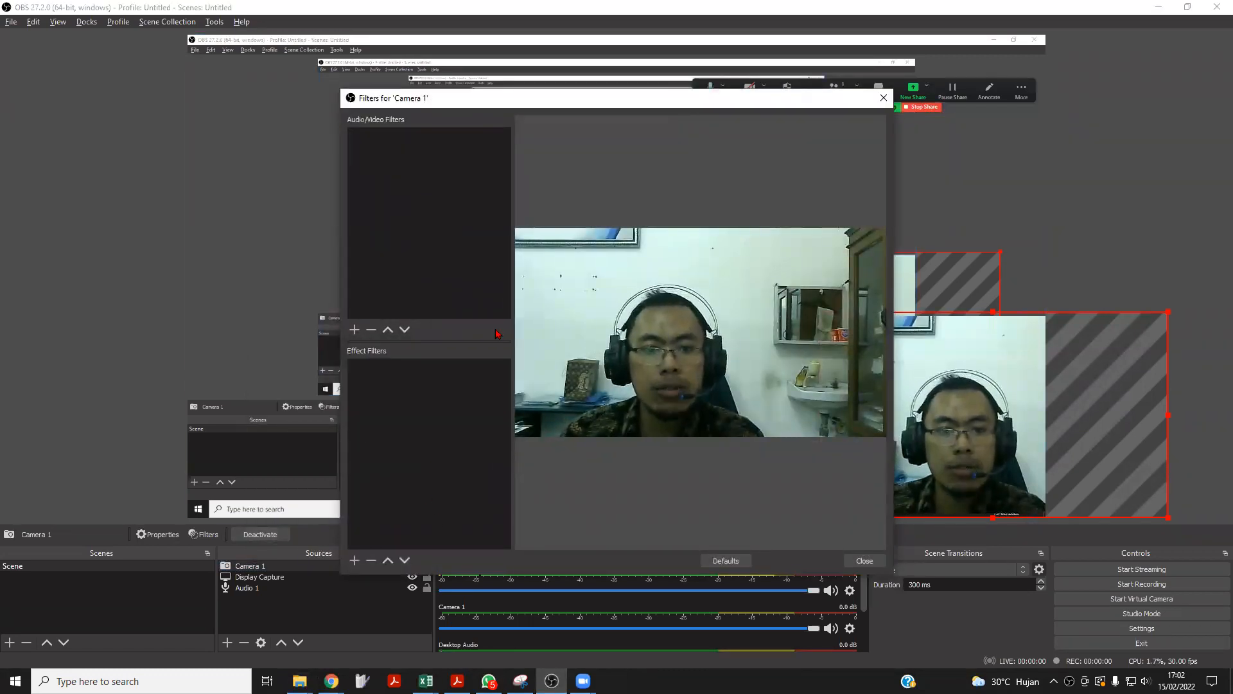
key(ctrl)
key(ctrl)
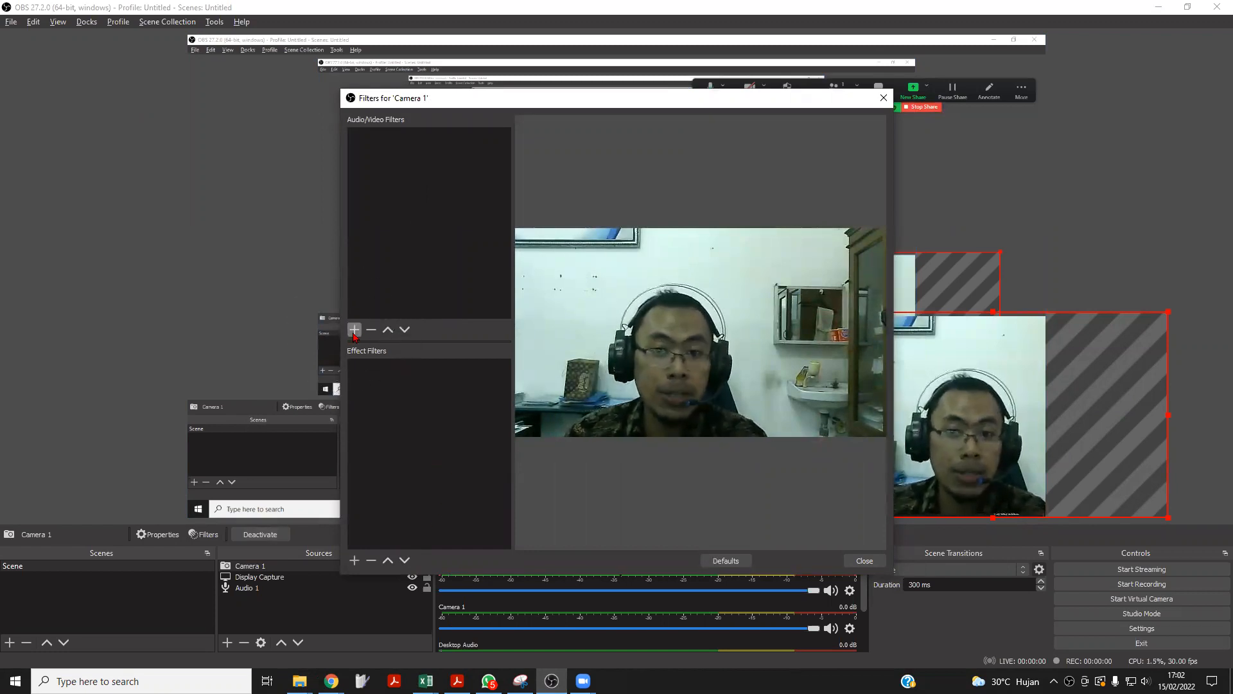
click(354, 330)
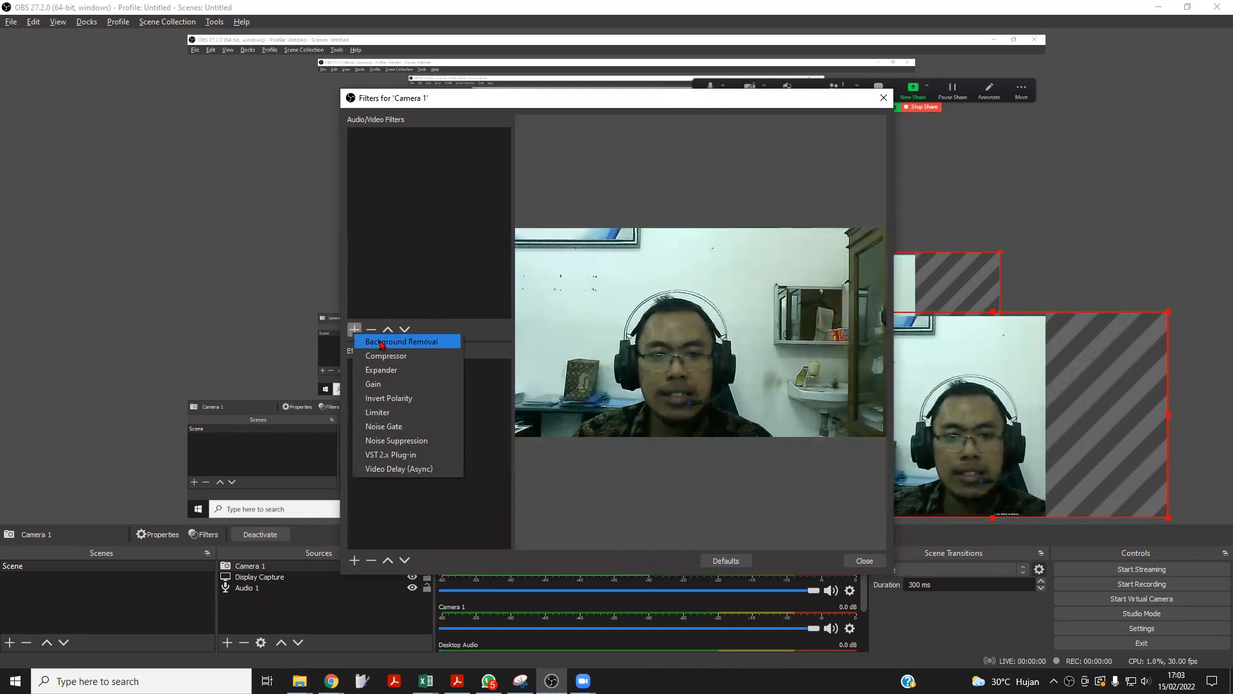
click(382, 344)
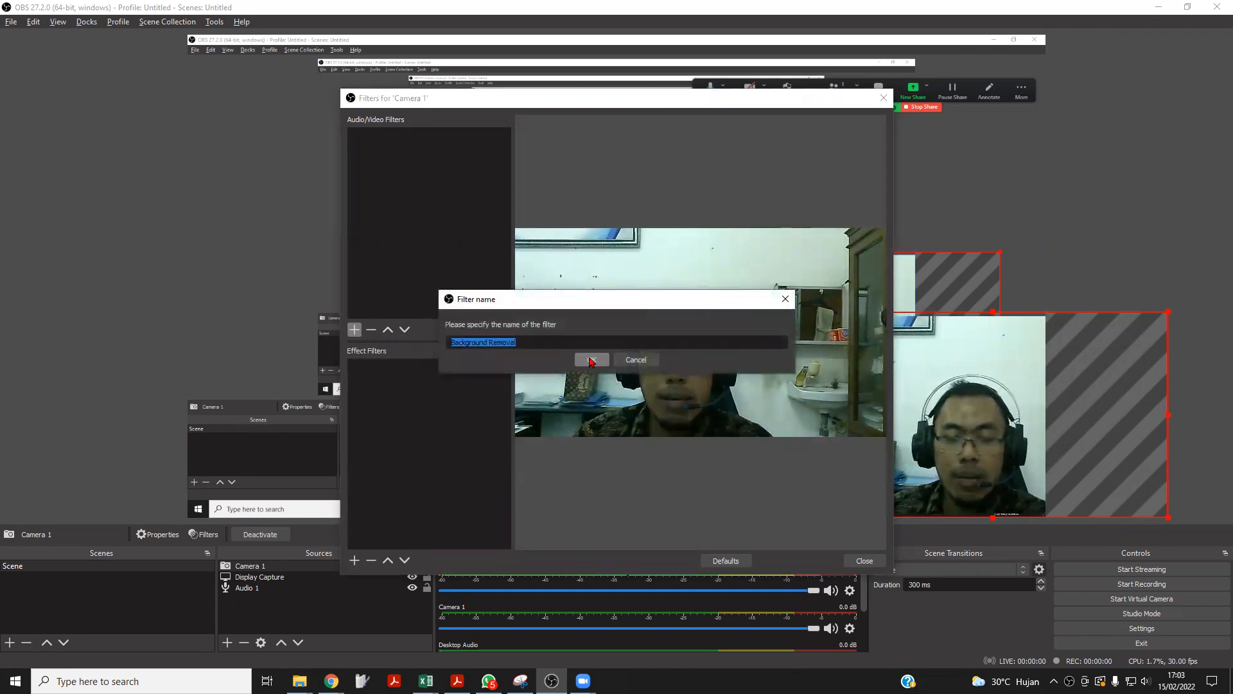
click(592, 361)
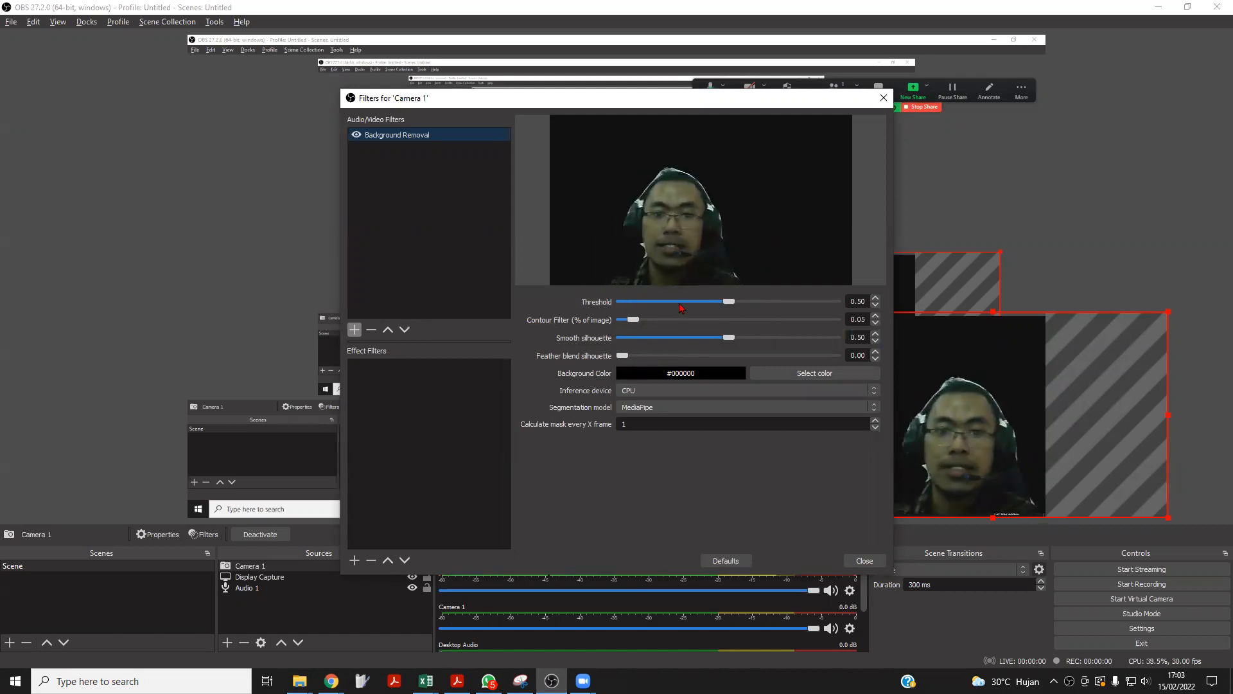
drag(729, 302, 662, 303)
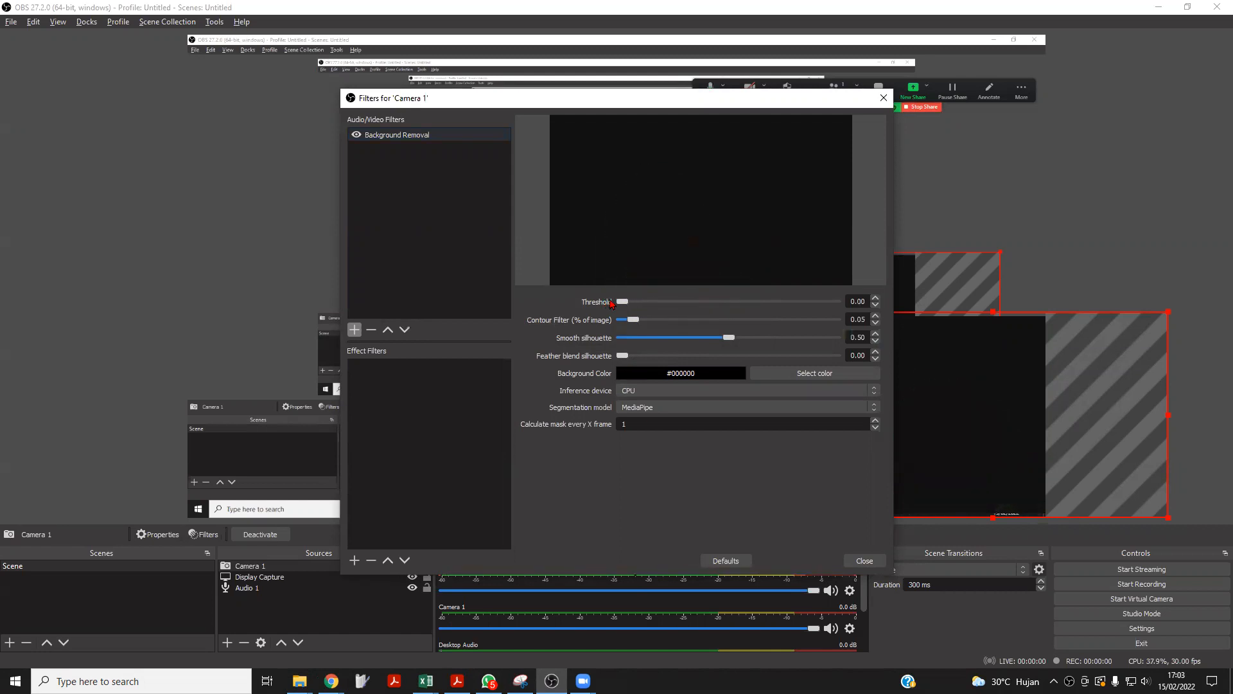
drag(643, 302, 731, 318)
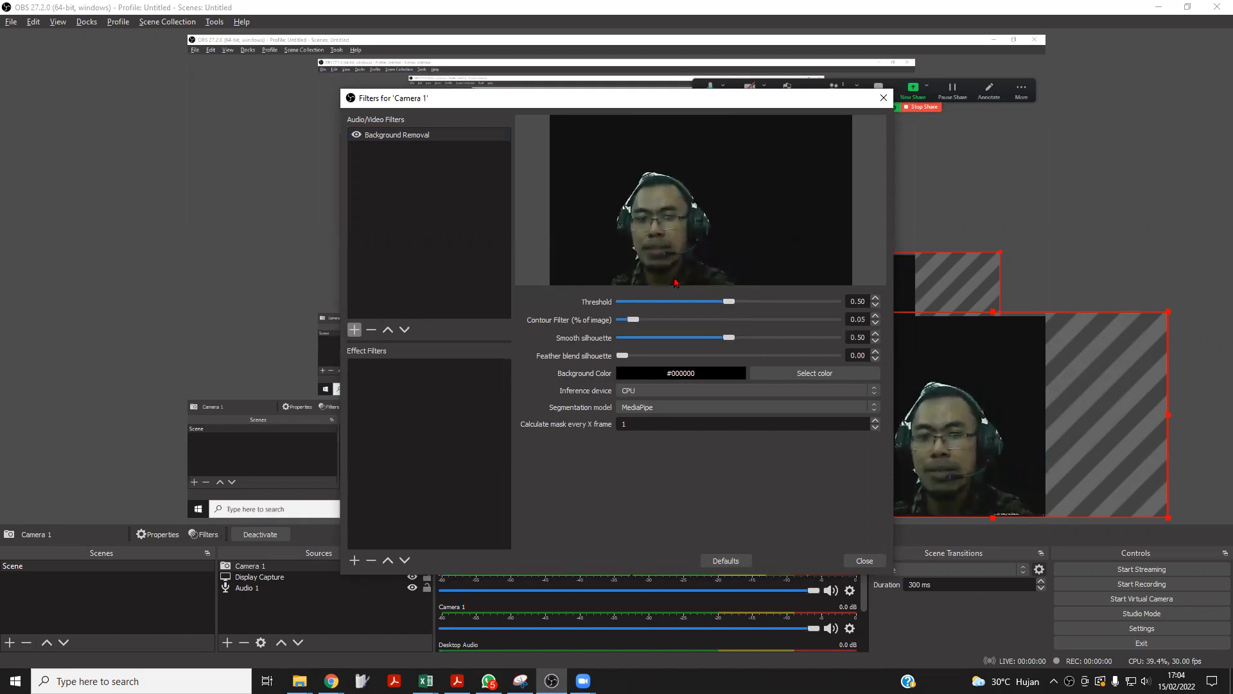
Set the Background Removal filter's background color to bright green #00ff26.
click(785, 374)
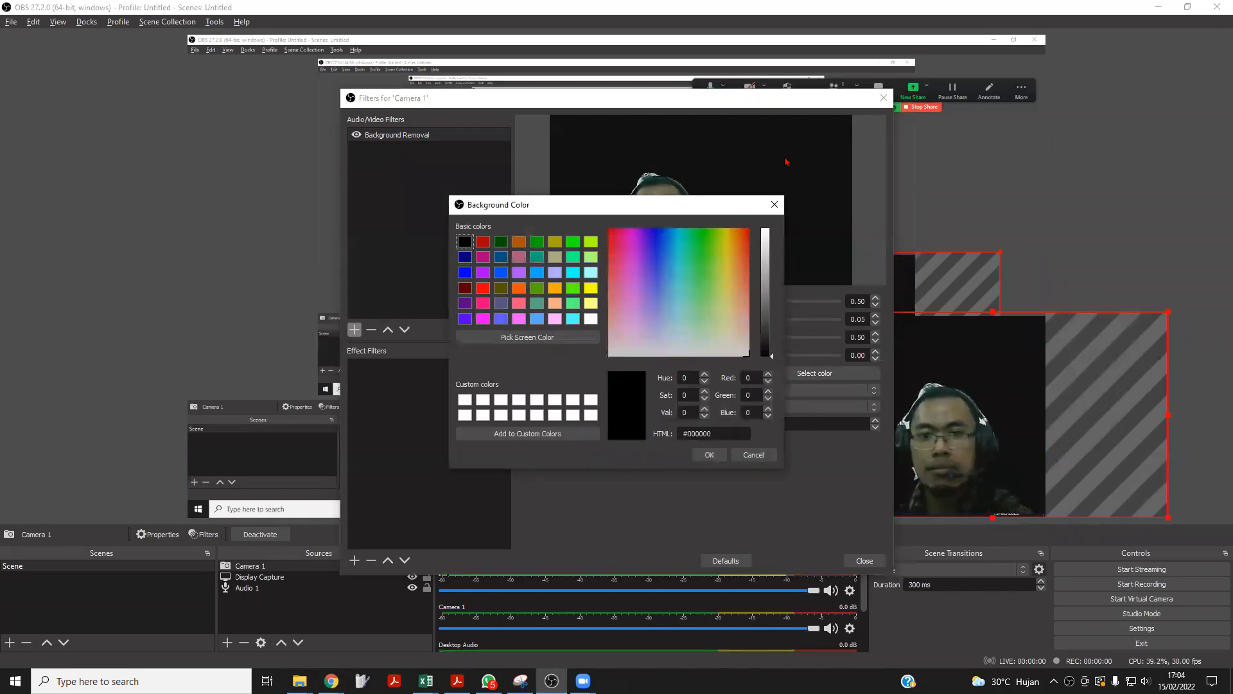
drag(696, 337, 697, 231)
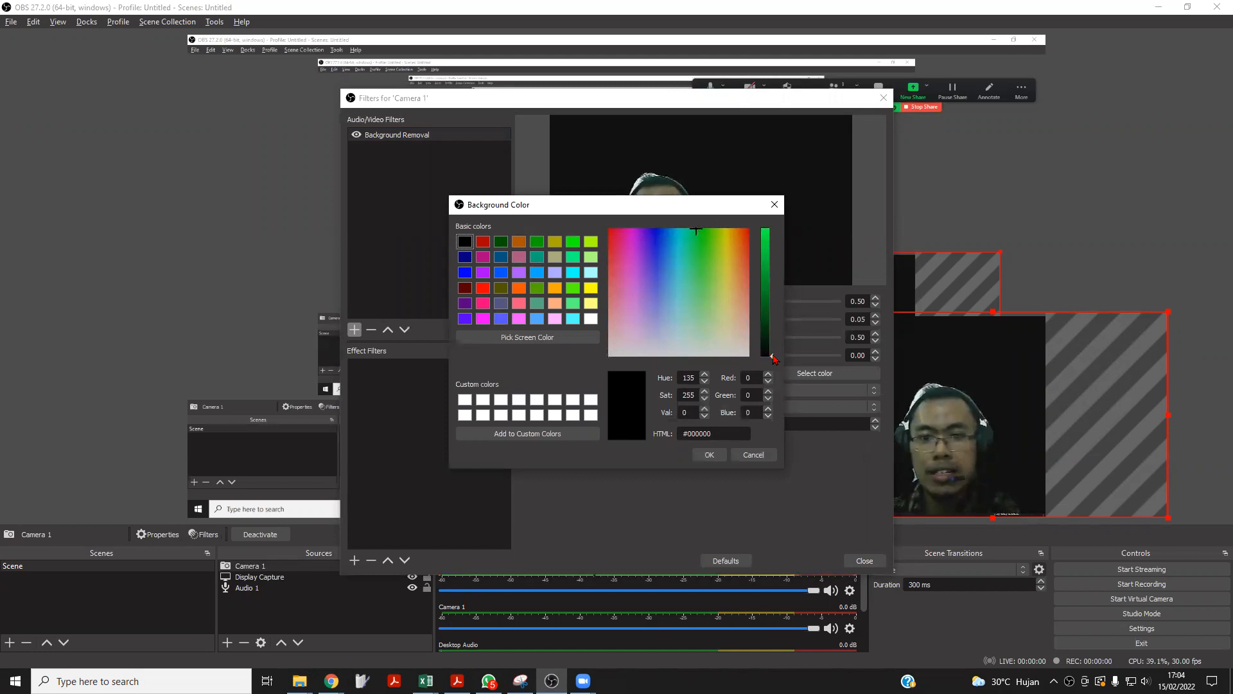
drag(773, 357, 772, 229)
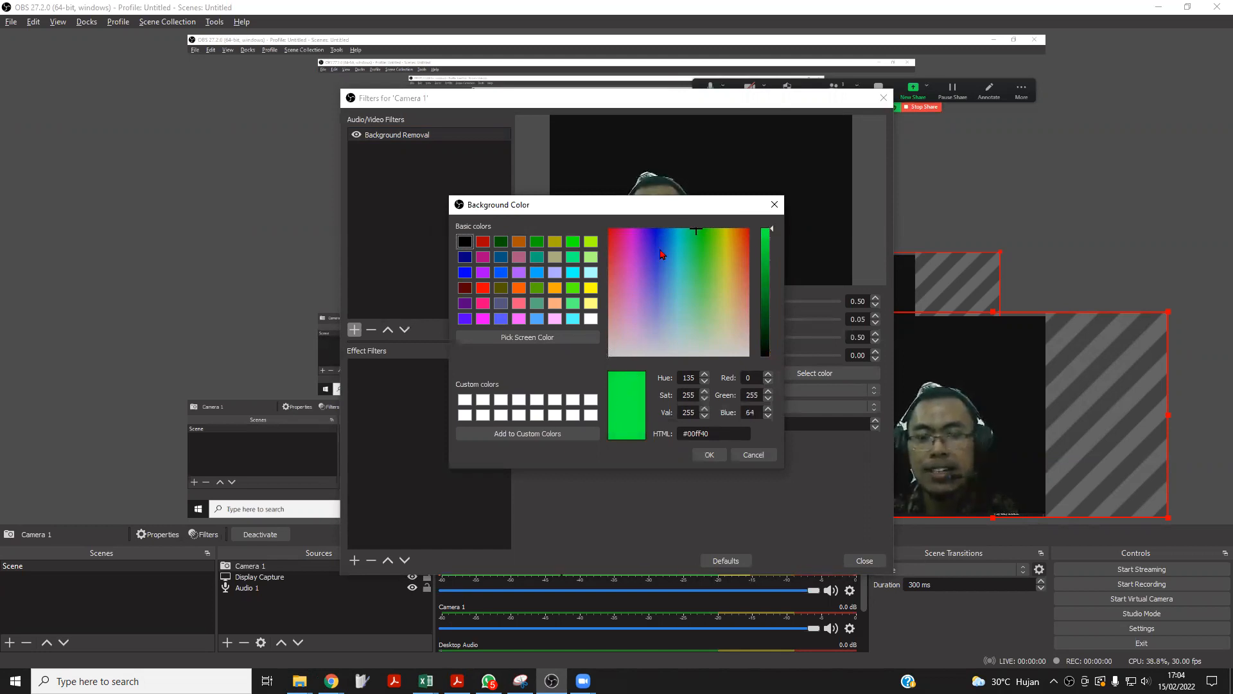
click(697, 229)
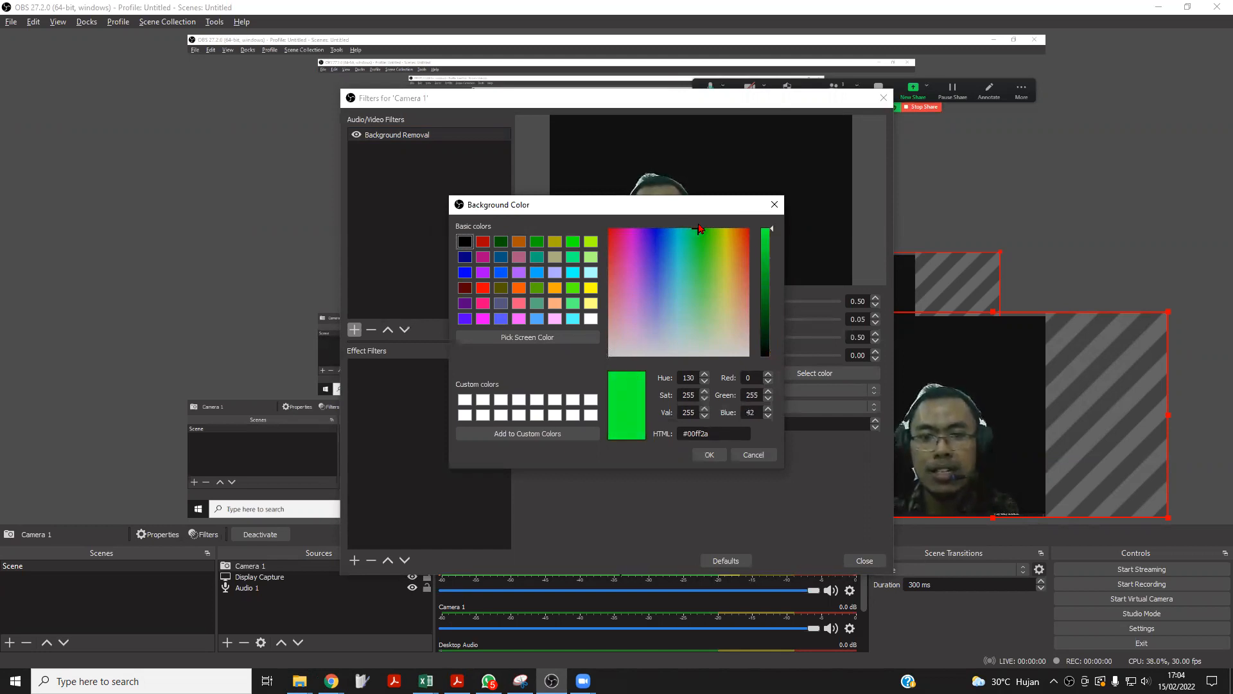
drag(698, 229, 700, 229)
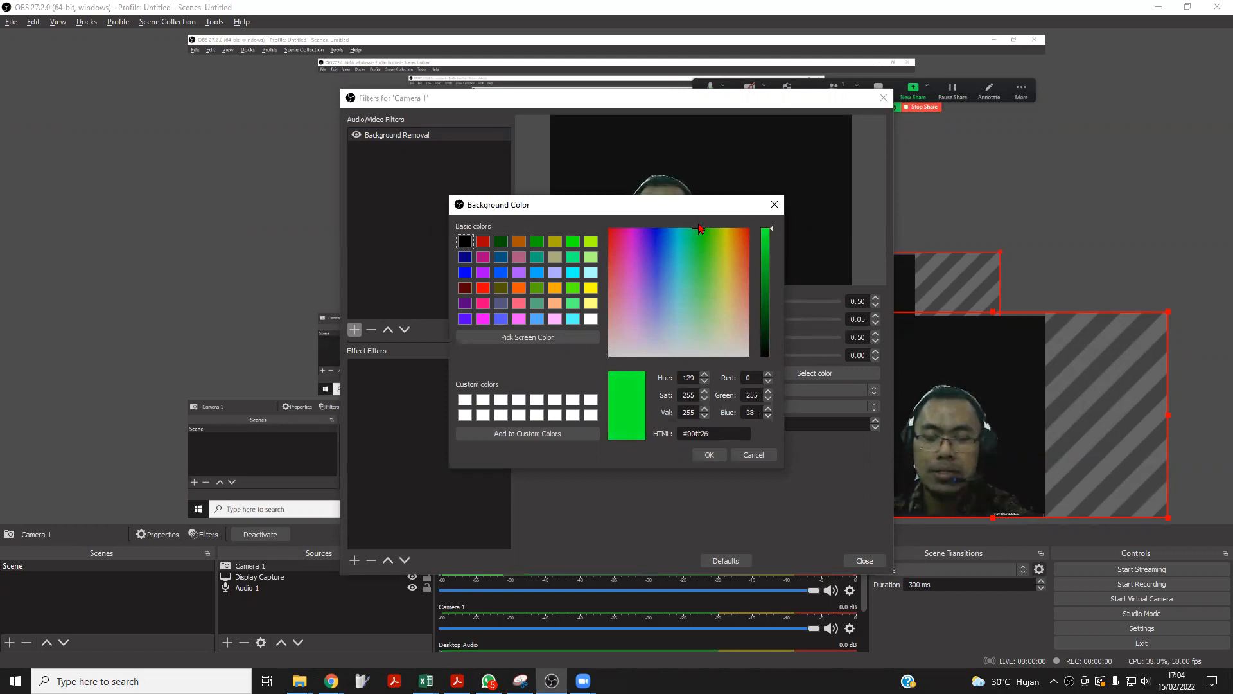
click(709, 454)
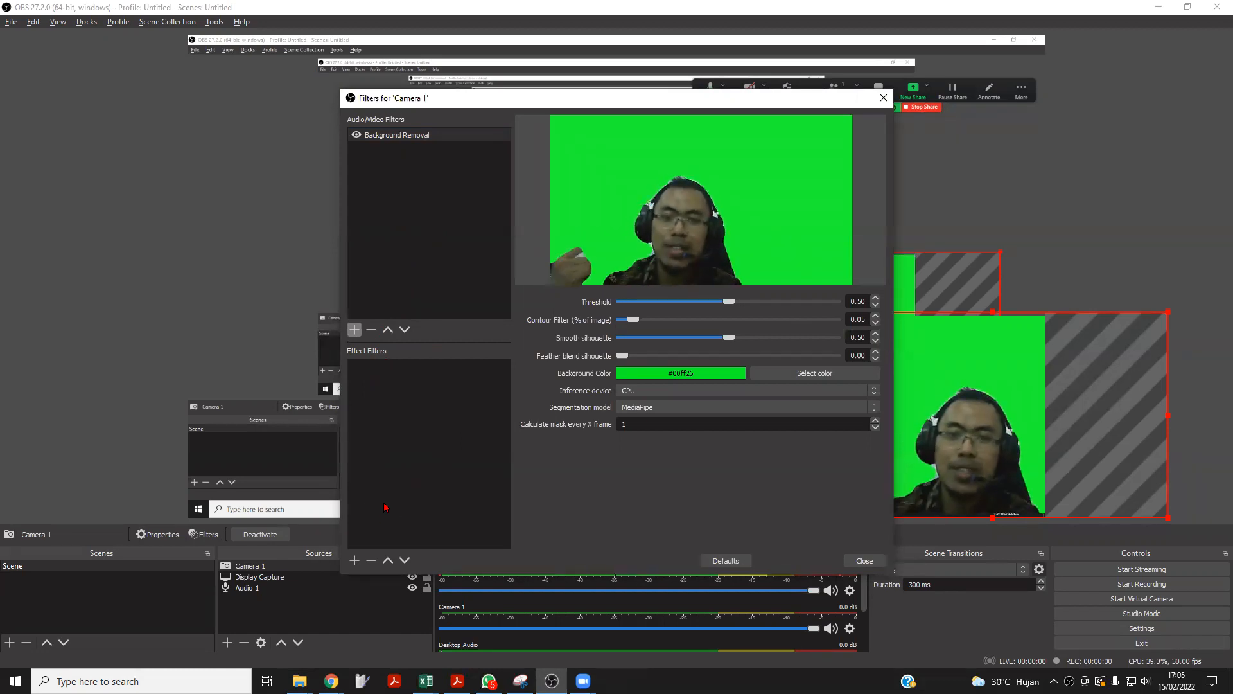
Add a Chroma Key effect filter to Camera 1, keeping the default filter name.
click(355, 560)
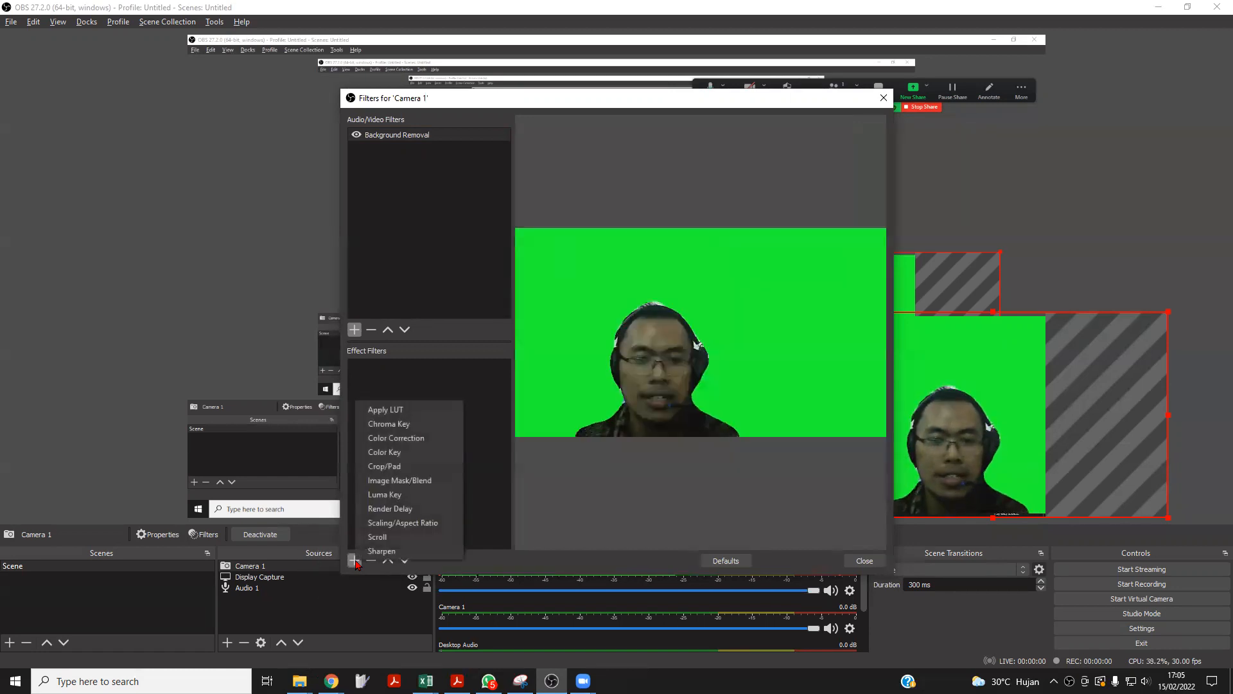
click(394, 424)
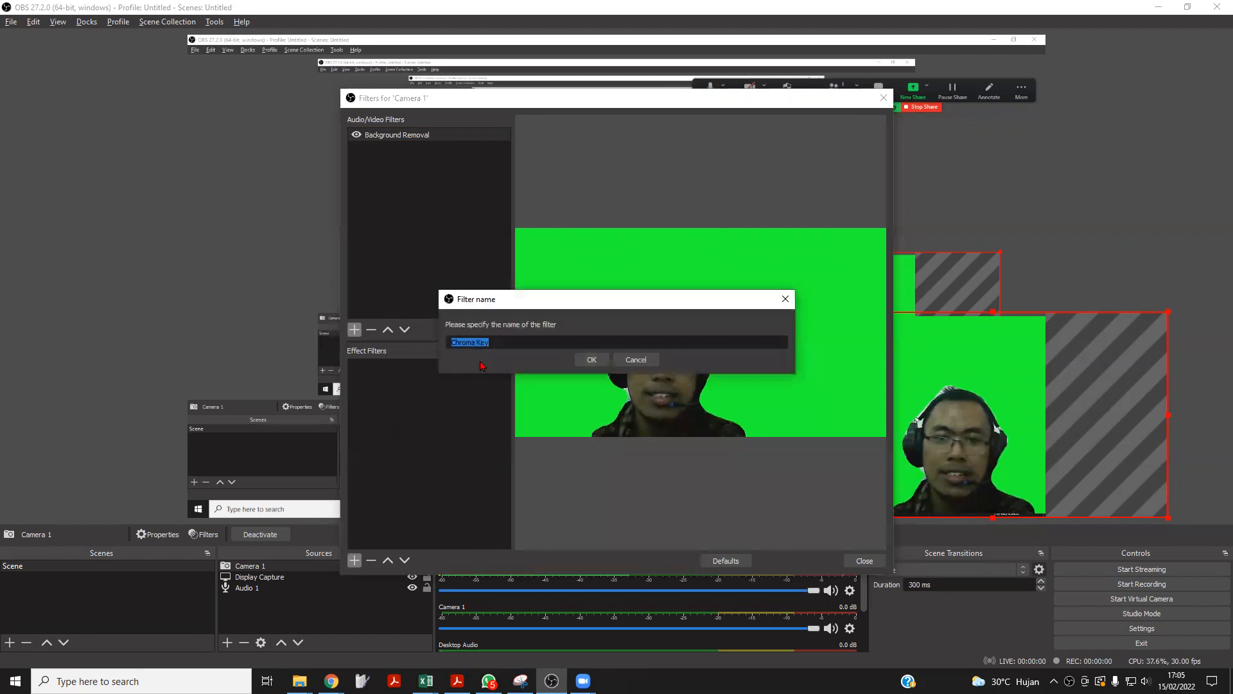
click(592, 360)
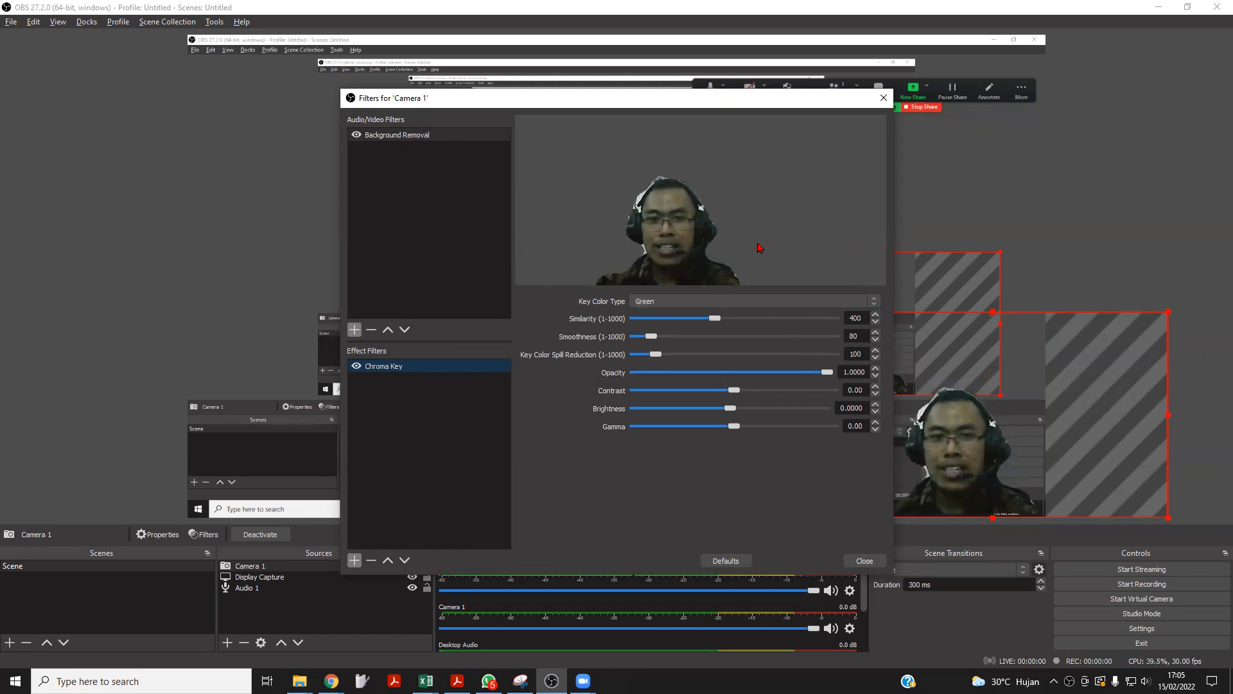
Set the Chroma Key filter's Similarity to 371 and close the Camera 1 filter settings.
click(715, 319)
mouse_move(715, 321)
mouse_down()
mouse_move(635, 323)
mouse_move(791, 322)
mouse_move(715, 322)
mouse_up()
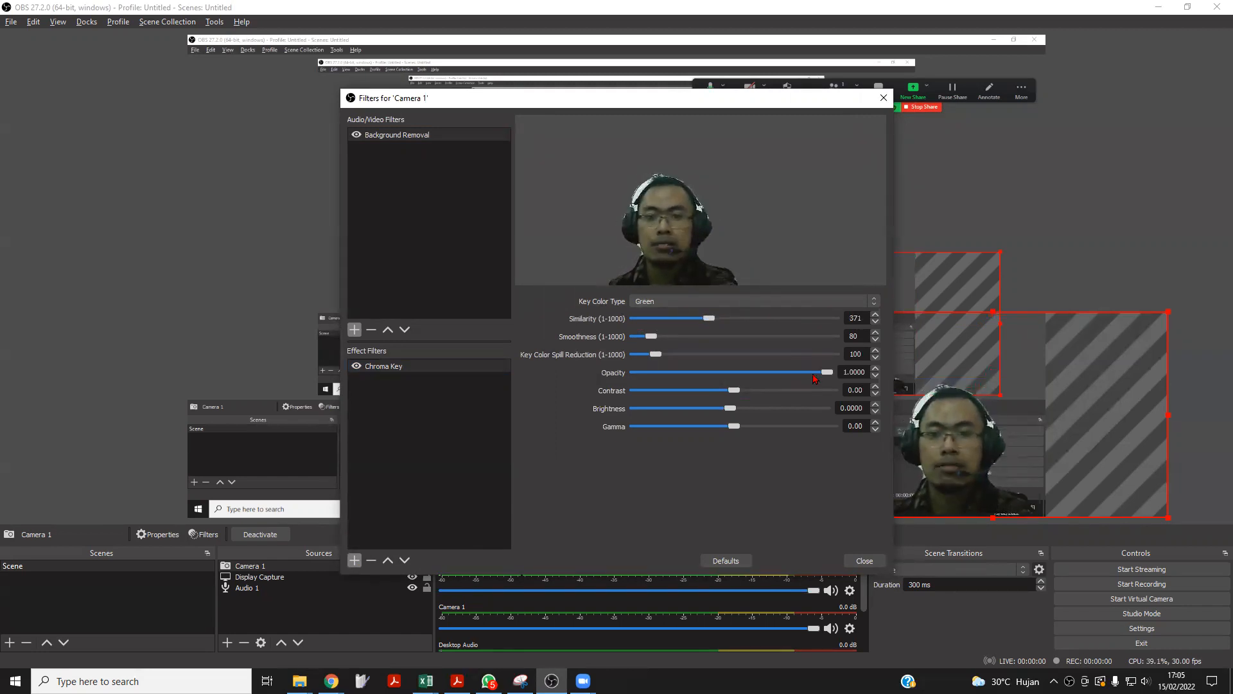
mouse_move(730, 412)
mouse_down()
mouse_move(697, 411)
mouse_move(776, 411)
mouse_move(730, 412)
mouse_up()
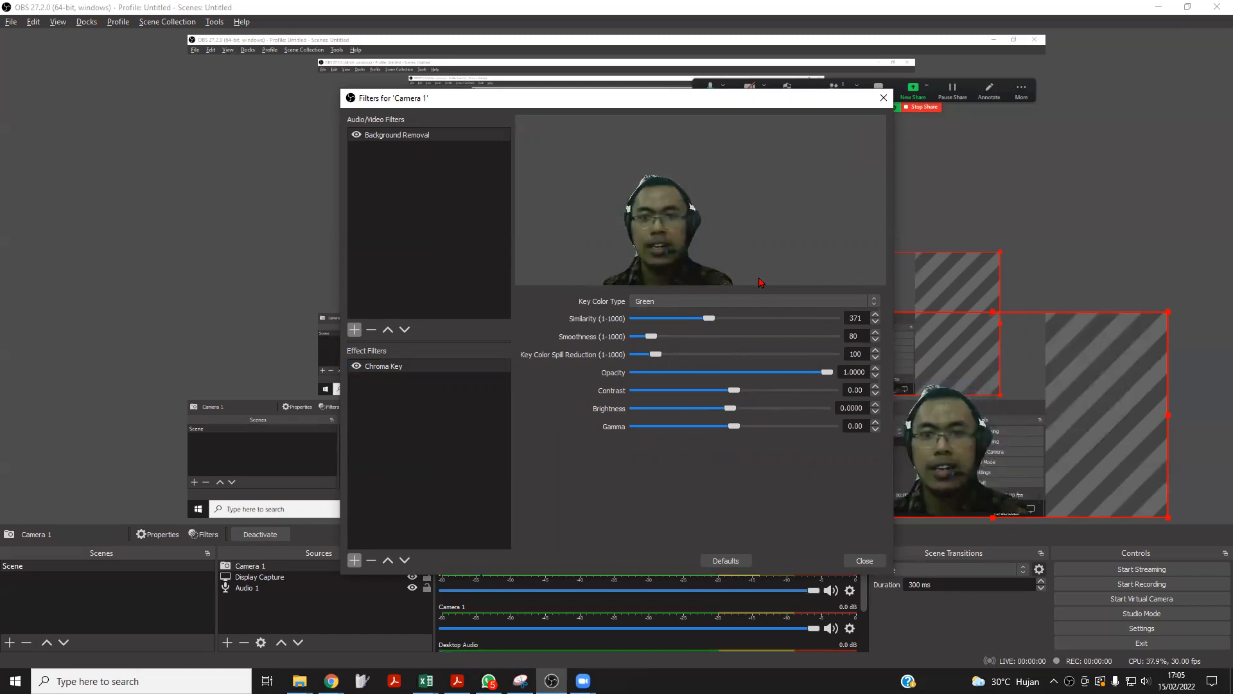
click(863, 561)
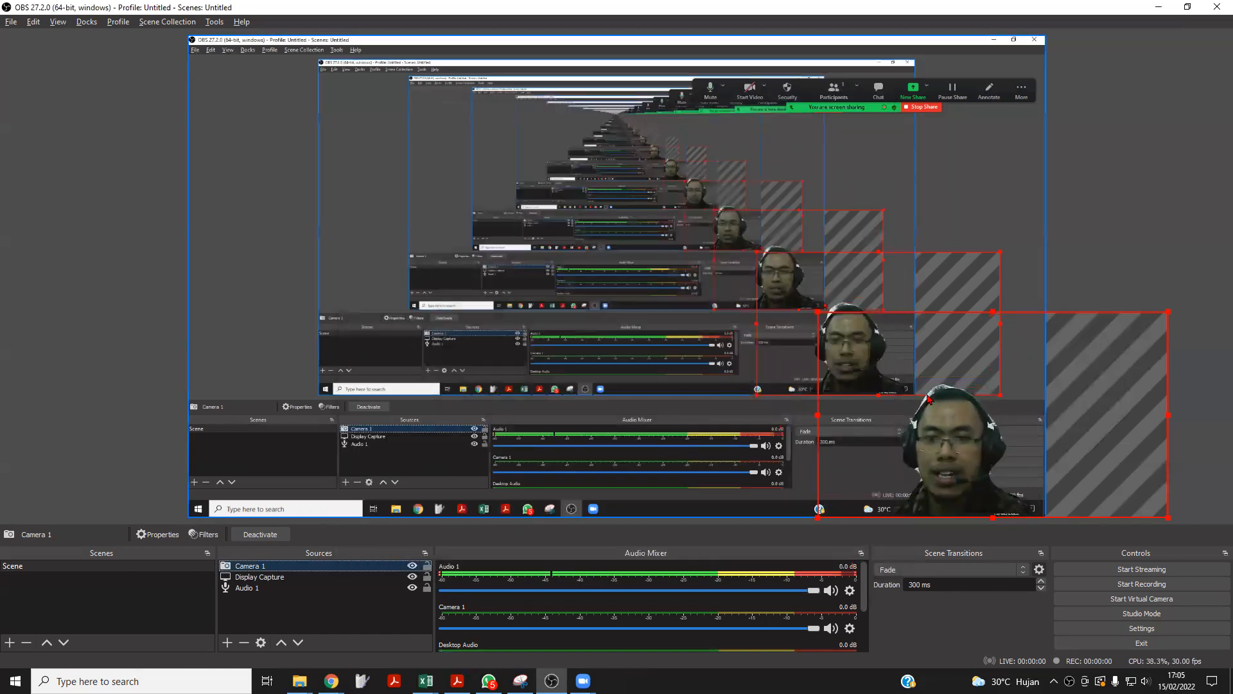
Enlarge the Camera 1 source in the preview and place it in the lower-right corner of the canvas, partly beyond the right edge.
click(129, 302)
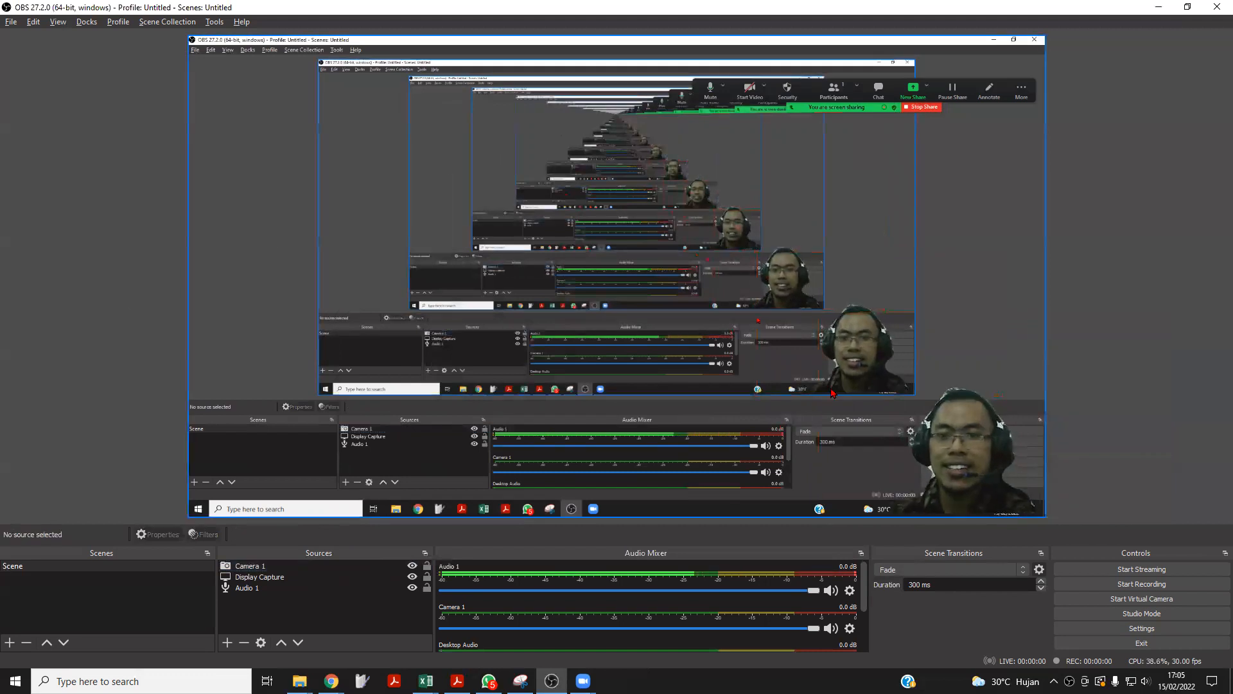
click(852, 416)
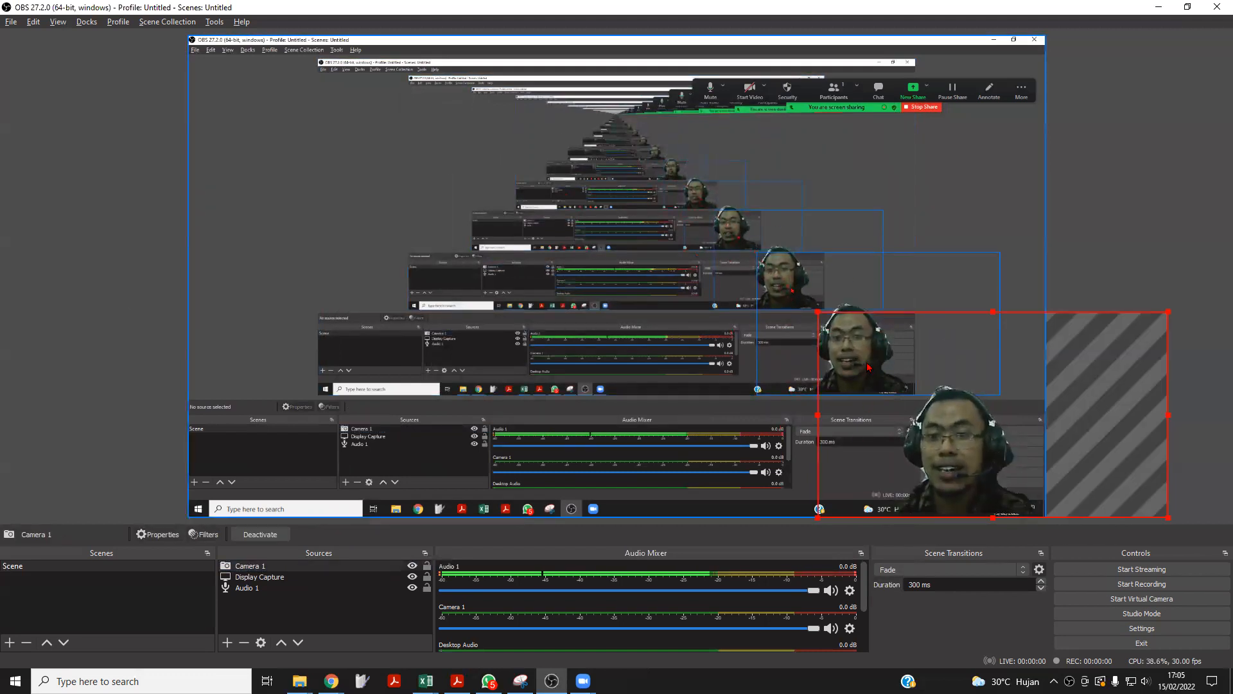
drag(816, 312, 503, 169)
drag(799, 336, 937, 336)
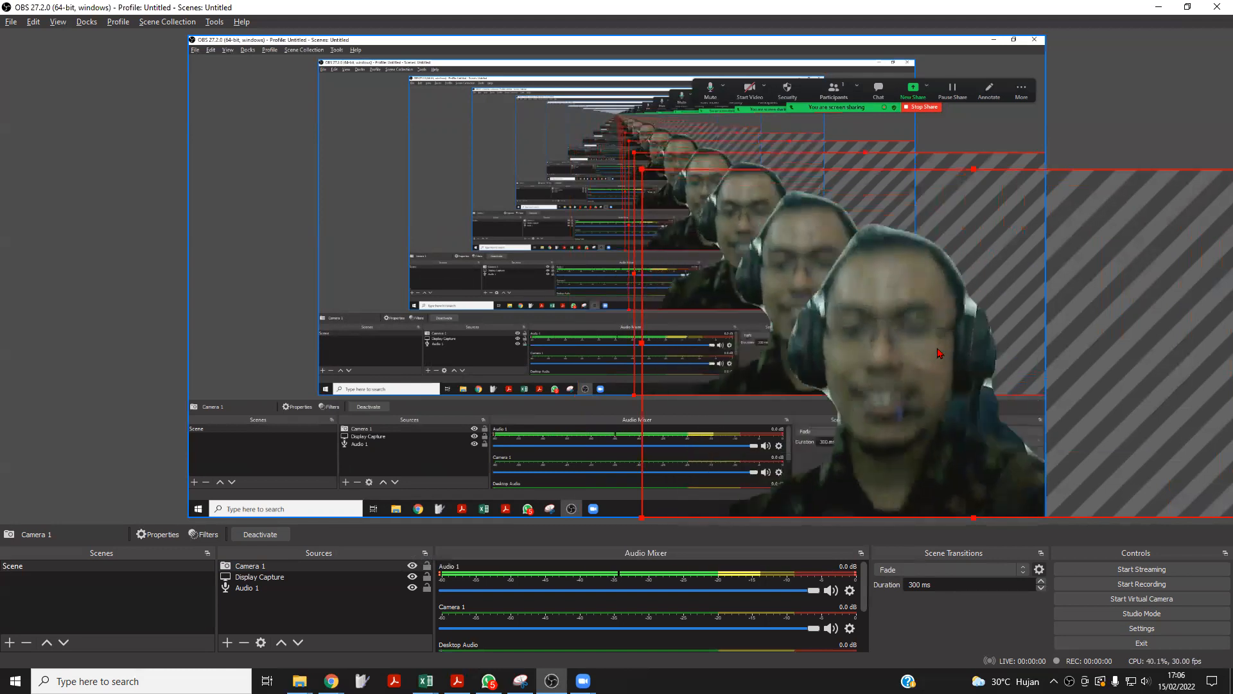
drag(938, 353, 364, 212)
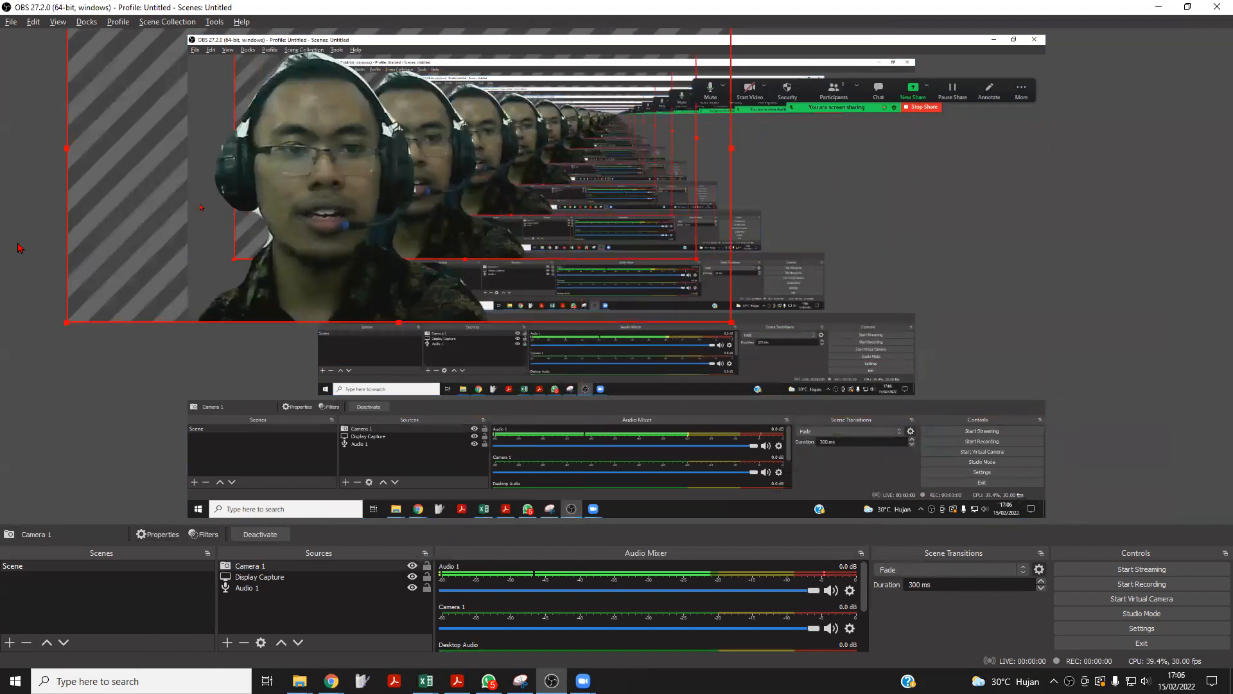
drag(347, 285, 960, 415)
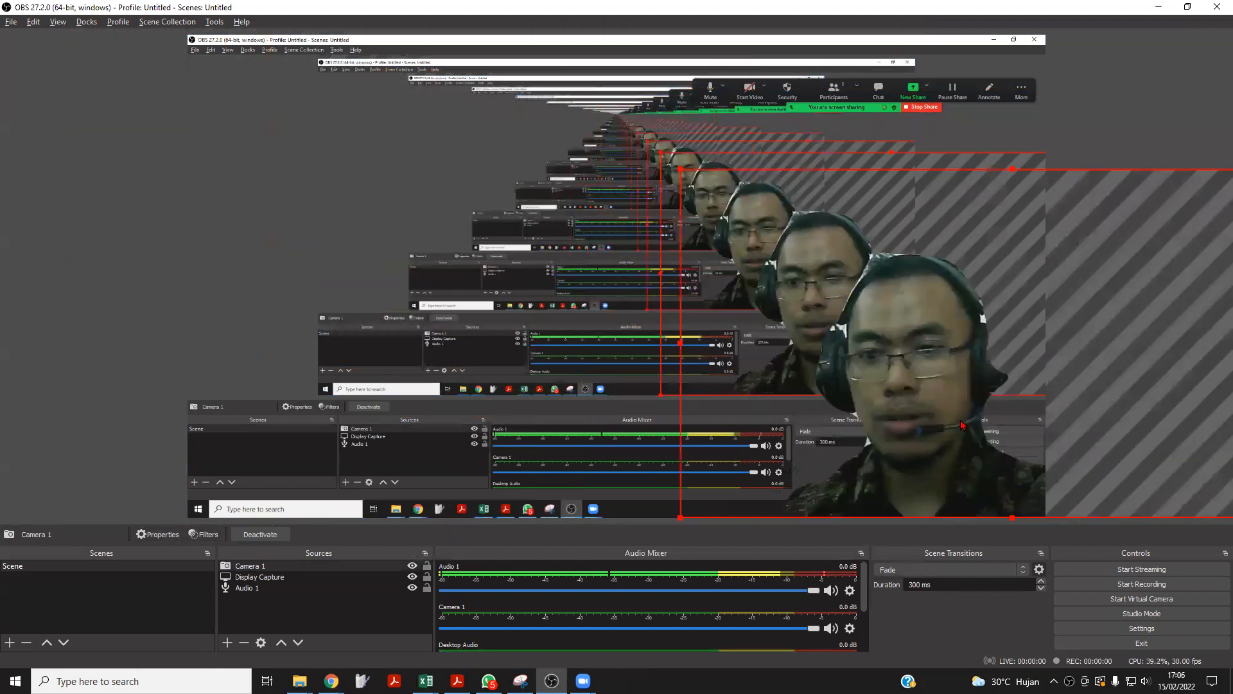
click(90, 357)
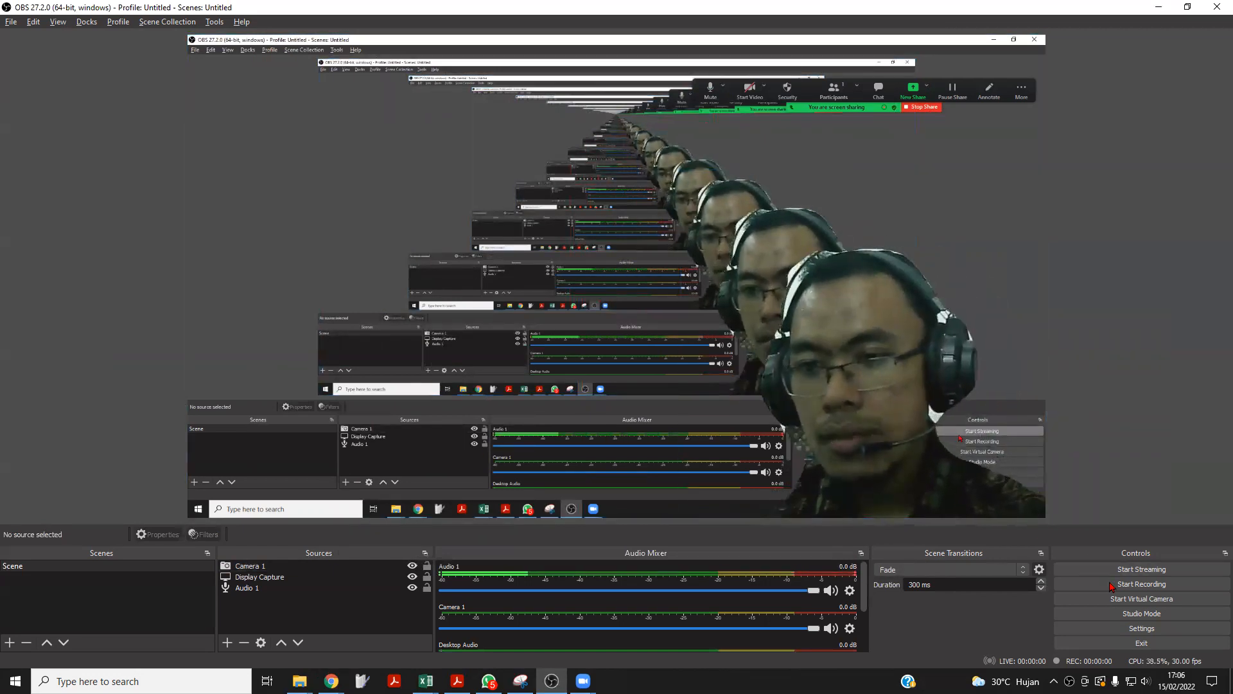
Record a short test video, showing the obs-studio folder in File Explorer during it, and stop the recording back in OBS.
click(1137, 584)
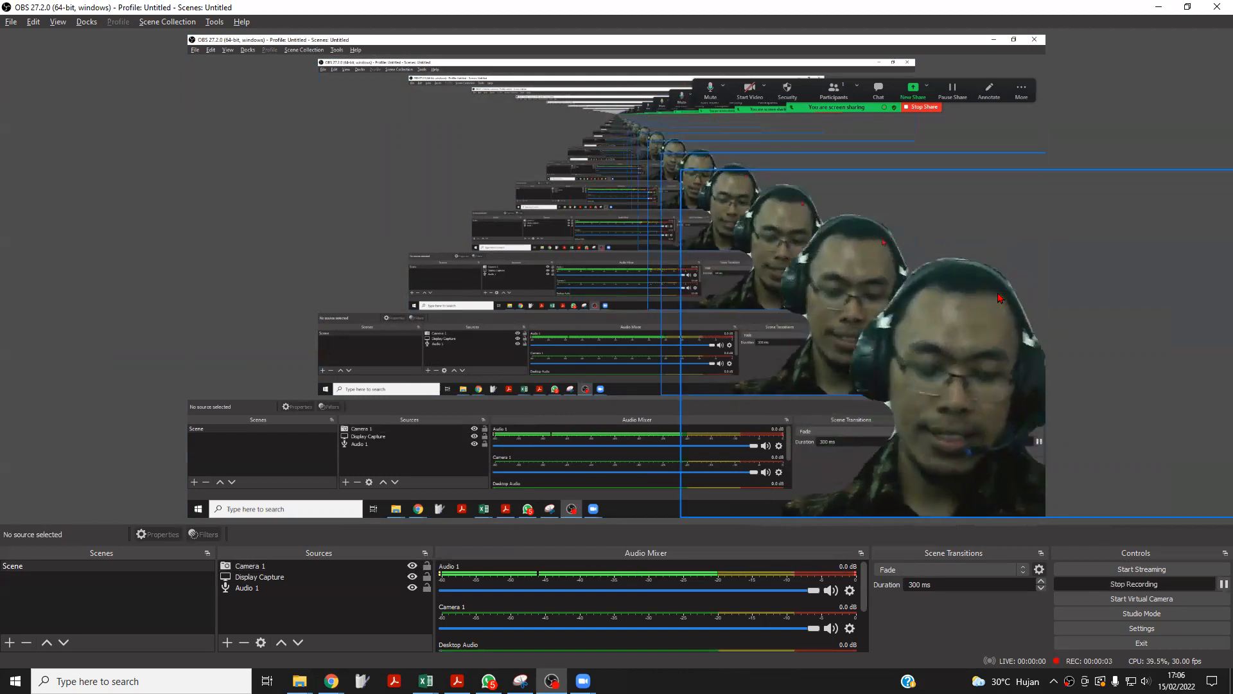
key(alt+Tab)
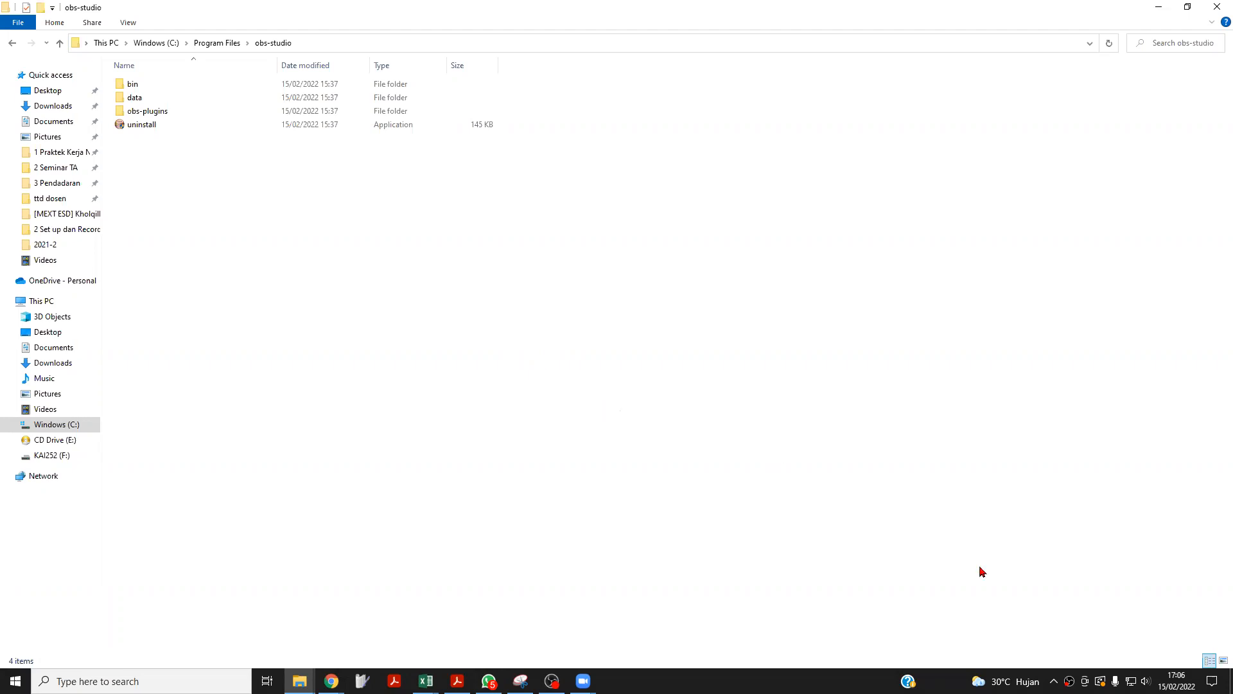
click(1069, 681)
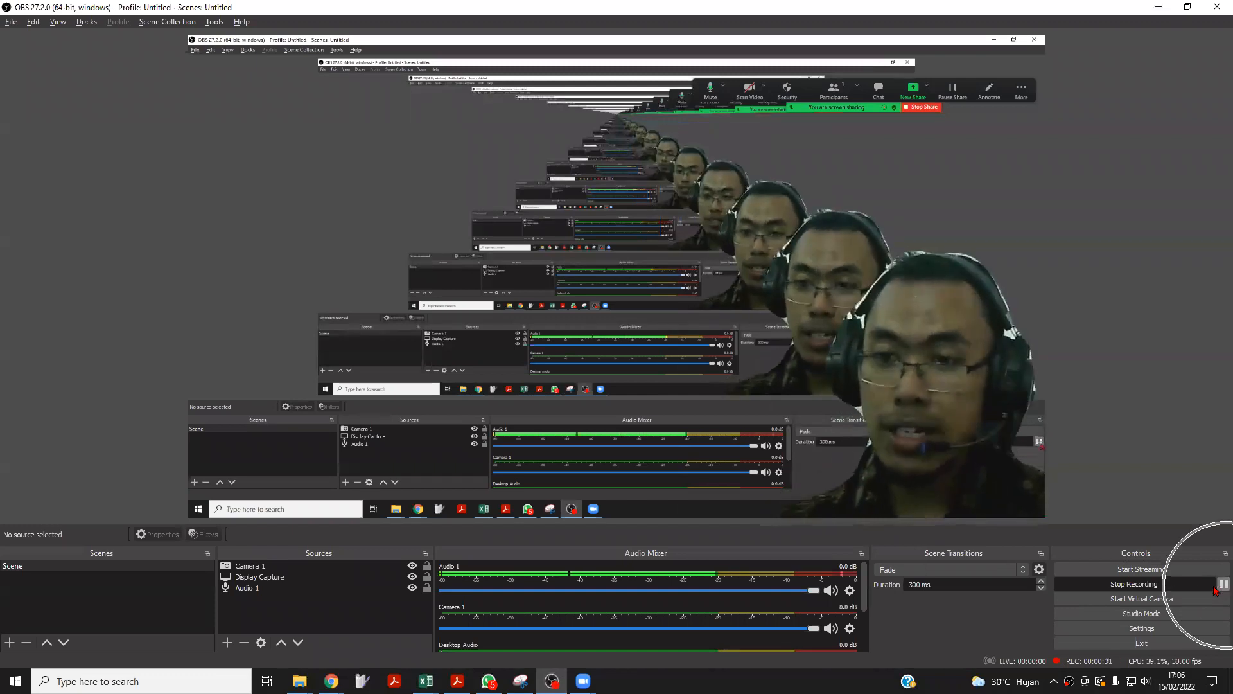
click(1165, 587)
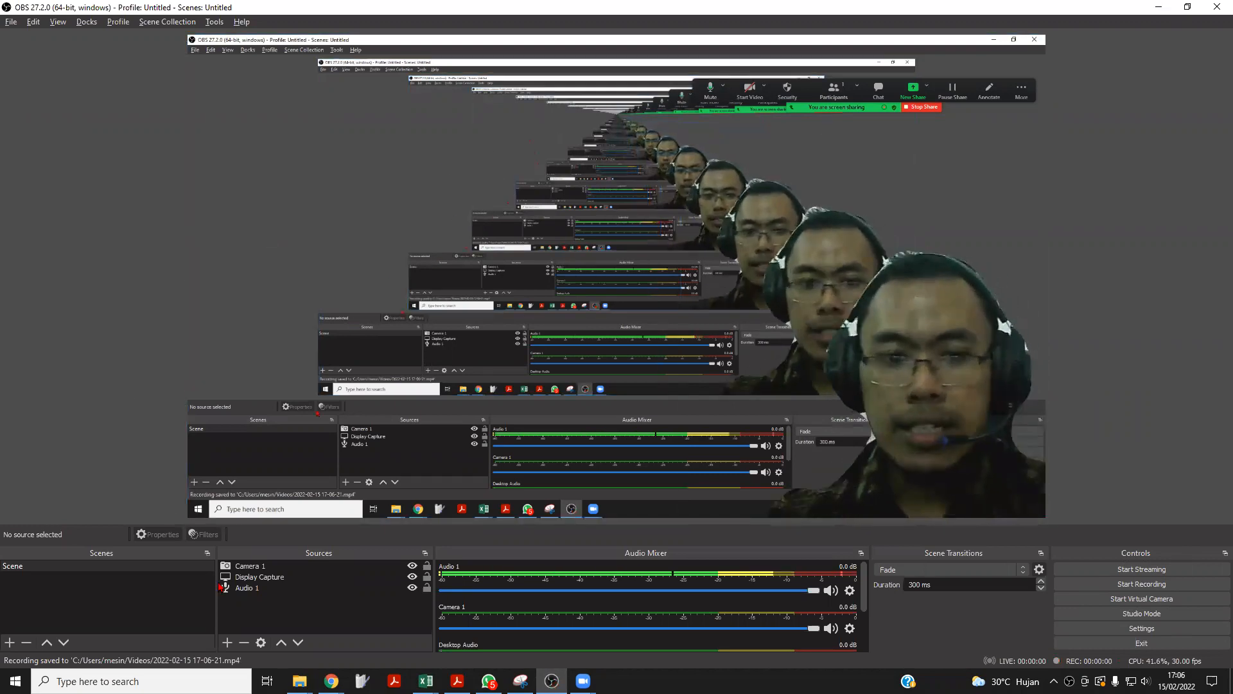
click(298, 683)
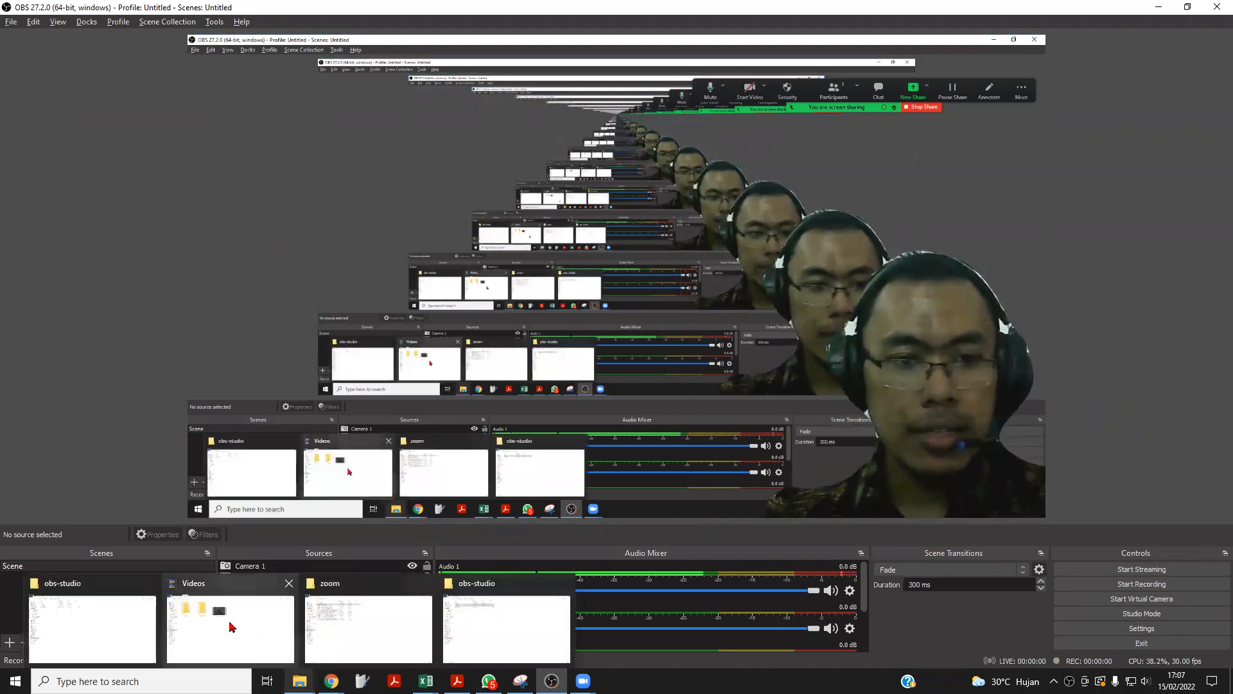
click(230, 623)
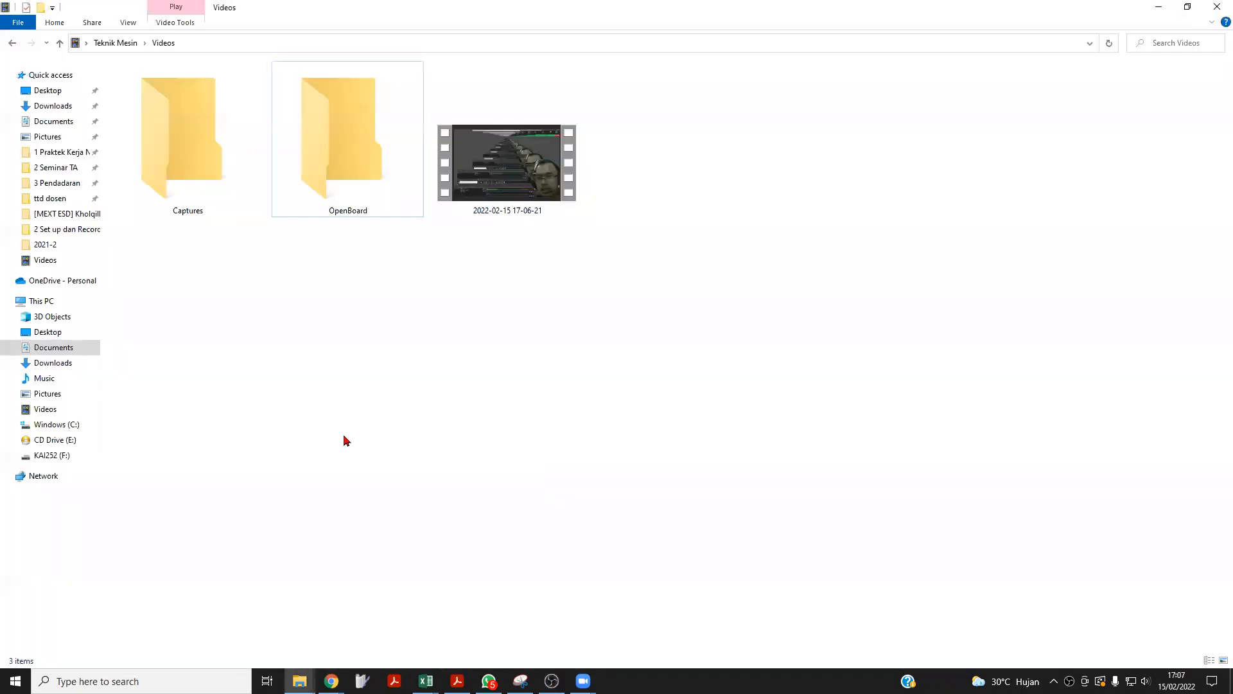
double_click(507, 198)
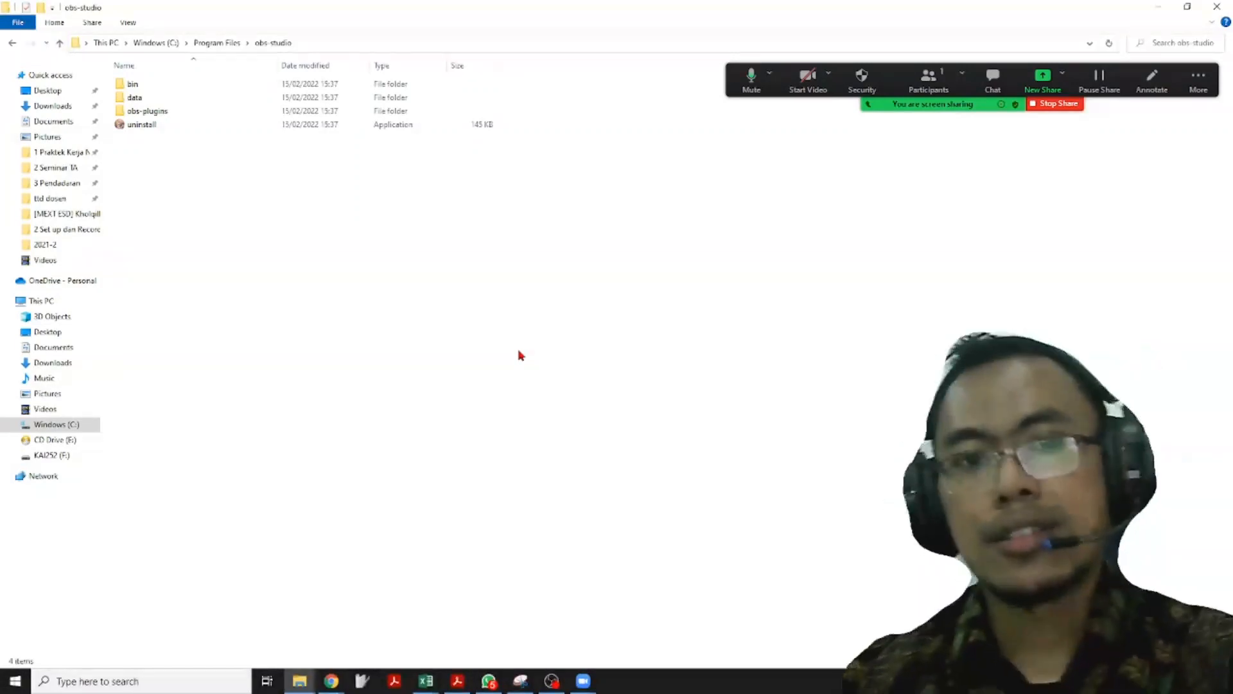
mouse_move(358, 284)
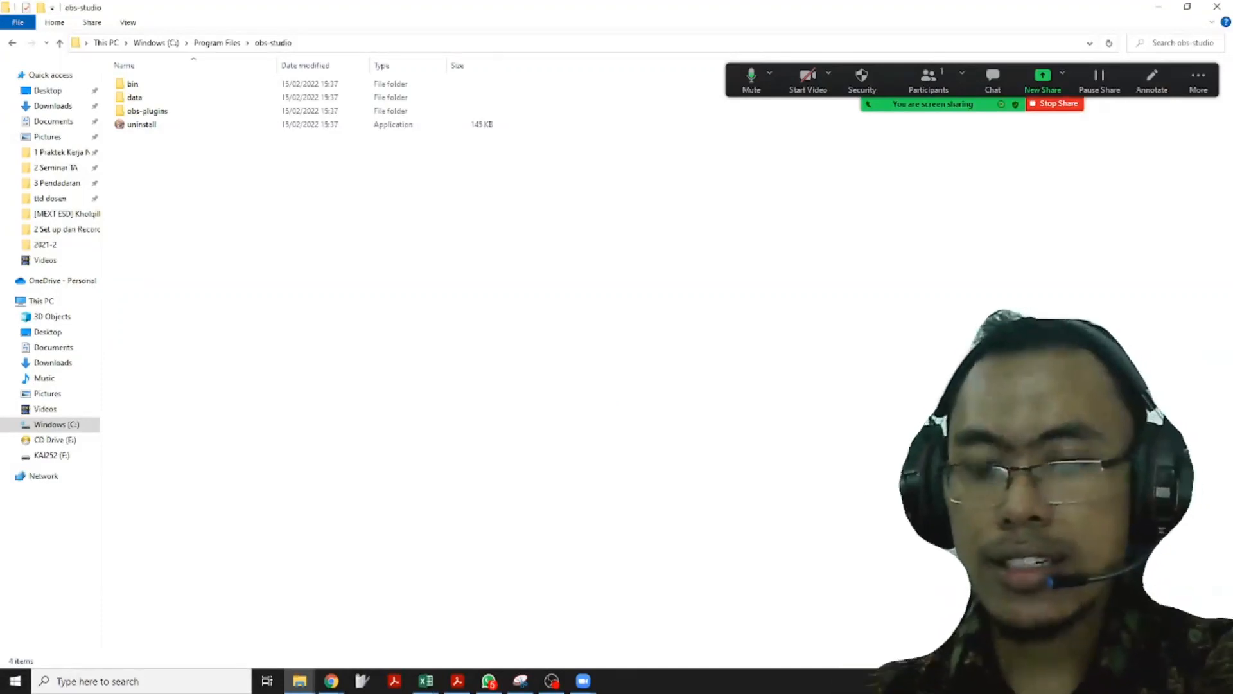
key(alt+Tab)
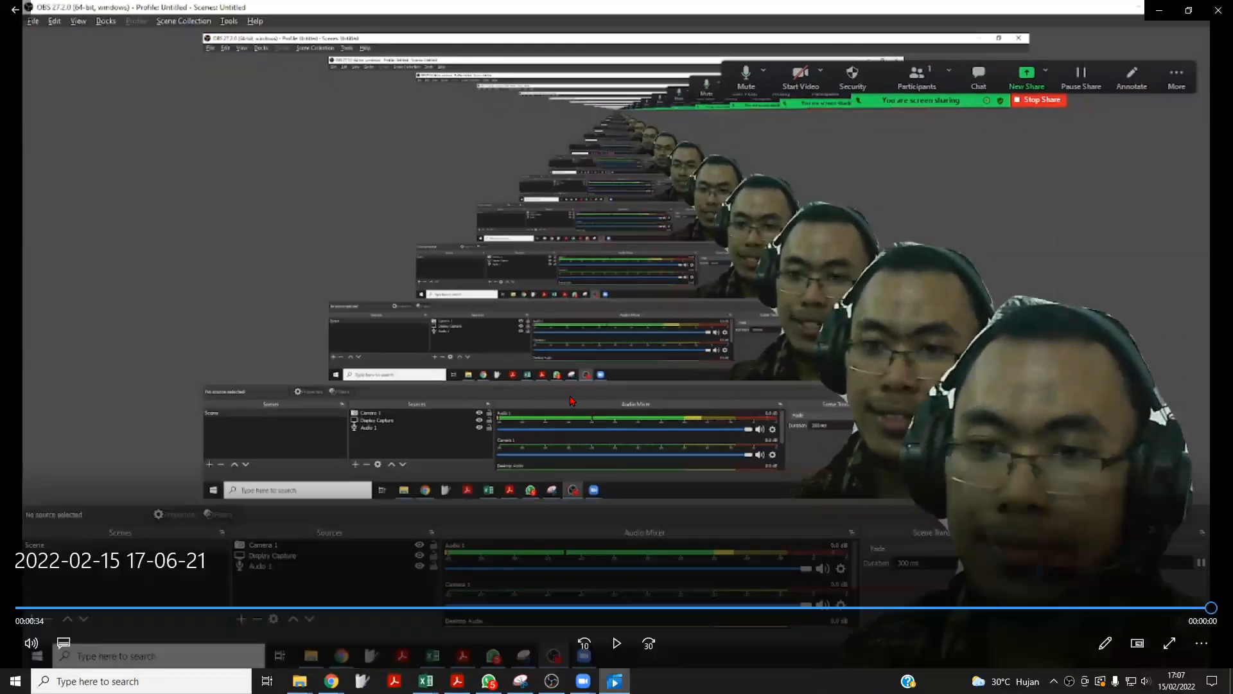
key(alt+Tab)
key(alt+Tab)
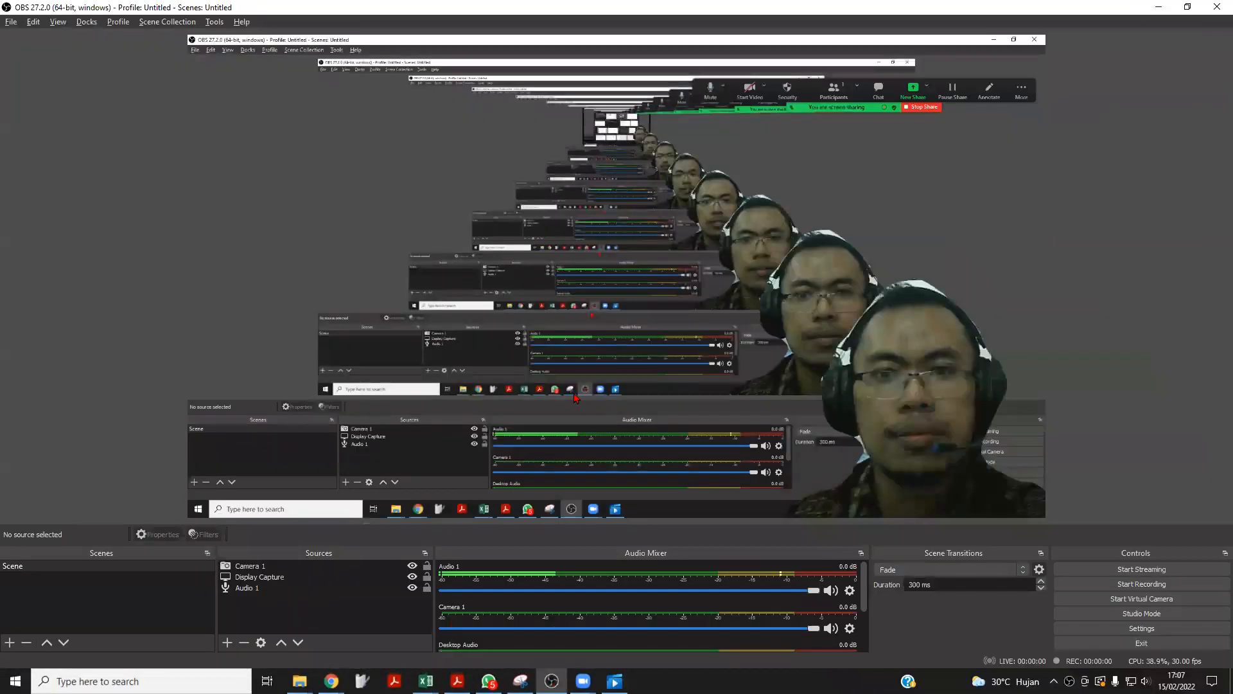